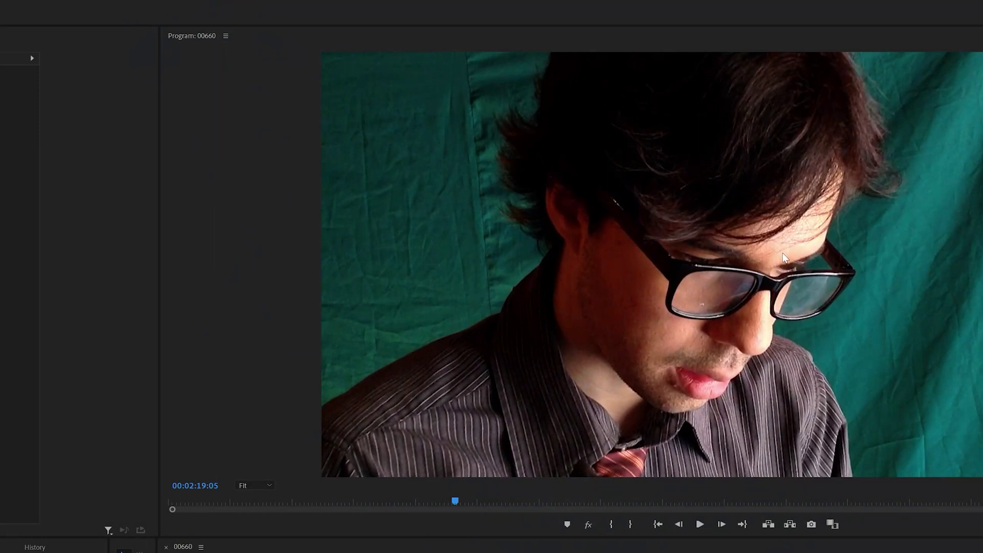
- Search the Effects panel for 'ultra' and apply Ultra Key to the IMG_1882.MOV clip
{"action": "key", "text": "shift+3"}
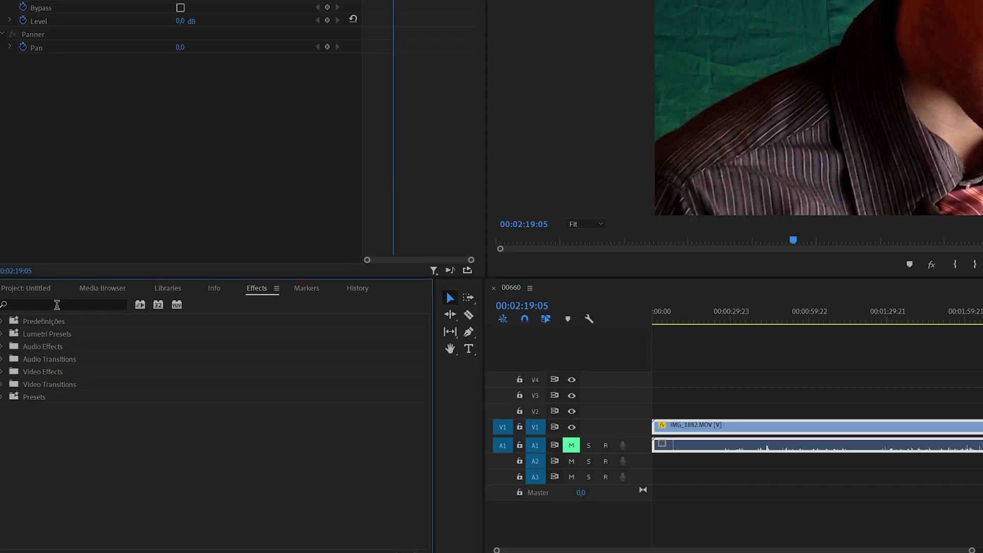
{"action": "left_click", "coordinate": [43, 381]}
{"action": "type", "text": "ultra"}
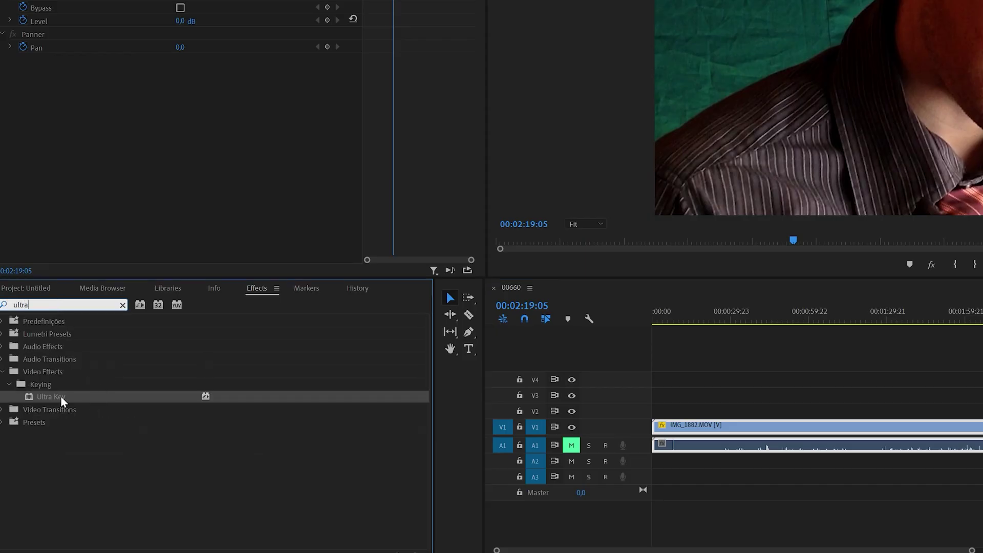
{"action": "left_click_drag", "start_coordinate": [48, 402], "coordinate": [982, 431]}
{"action": "left_click_drag", "start_coordinate": [673, 460], "coordinate": [660, 461]}
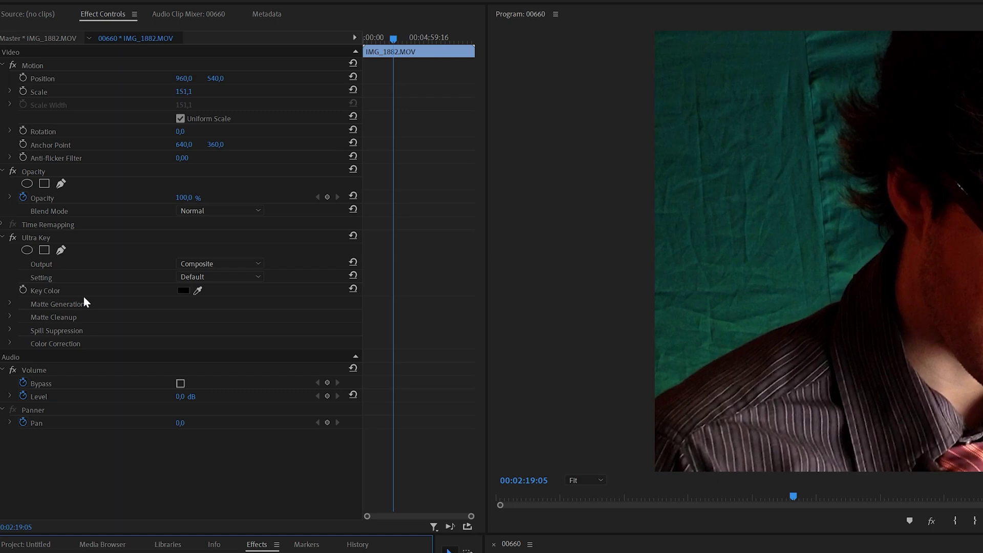
- Sample the green backdrop as the Ultra Key colour with the eyedropper
{"action": "left_click", "coordinate": [198, 290]}
{"action": "left_click", "coordinate": [865, 236]}
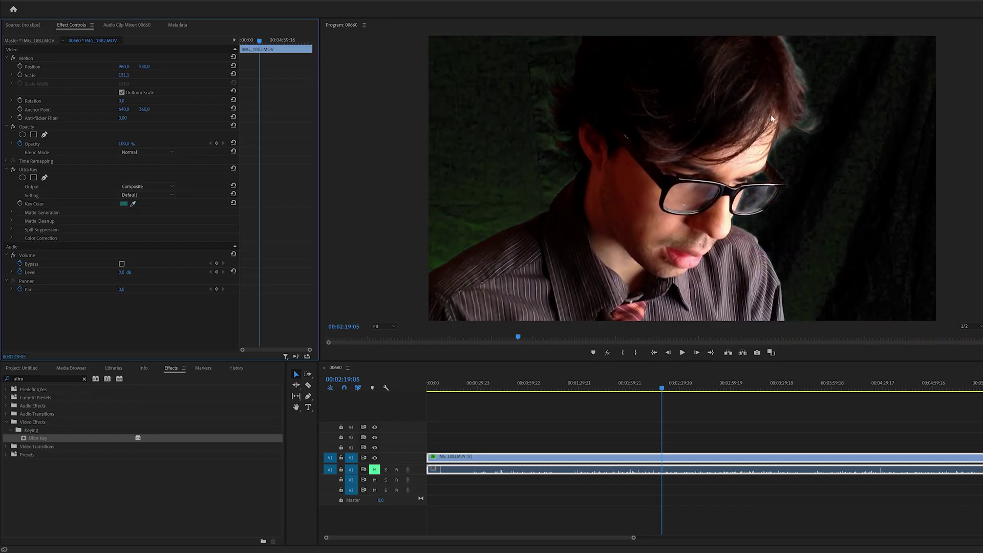
{"action": "left_click", "coordinate": [133, 204]}
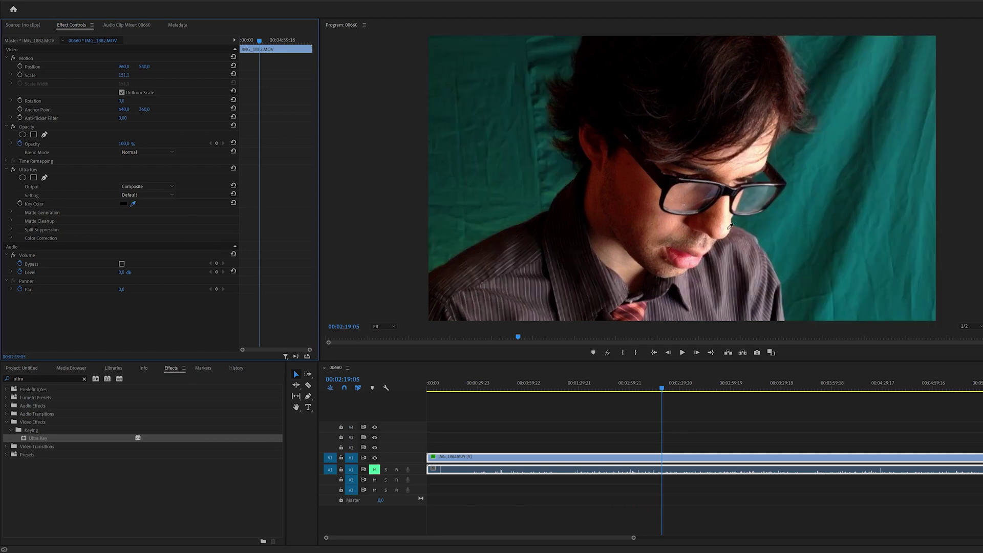
{"action": "left_click", "coordinate": [838, 225]}
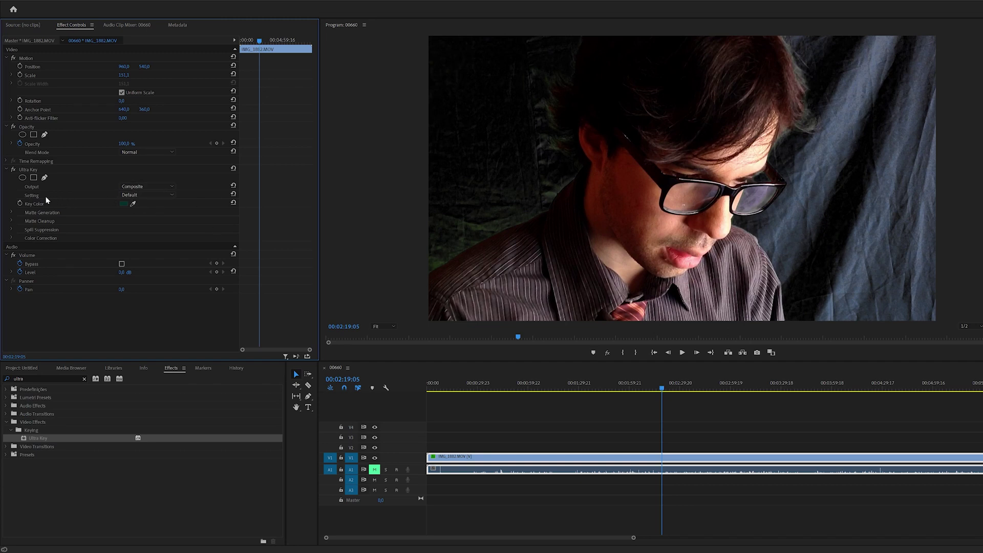
- Try the Aggressive key setting, then switch Ultra Key back to Default
{"action": "left_click", "coordinate": [137, 195]}
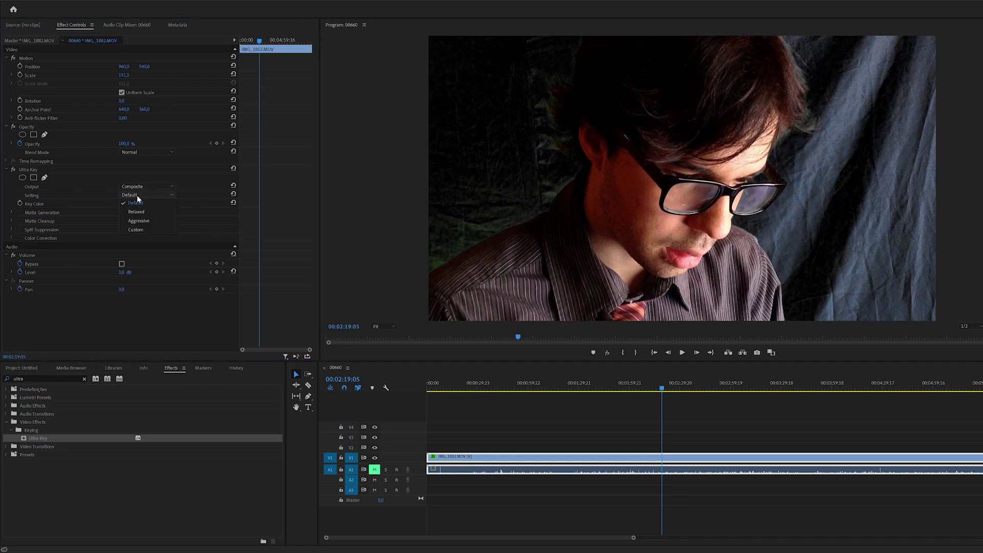
{"action": "left_click", "coordinate": [143, 220]}
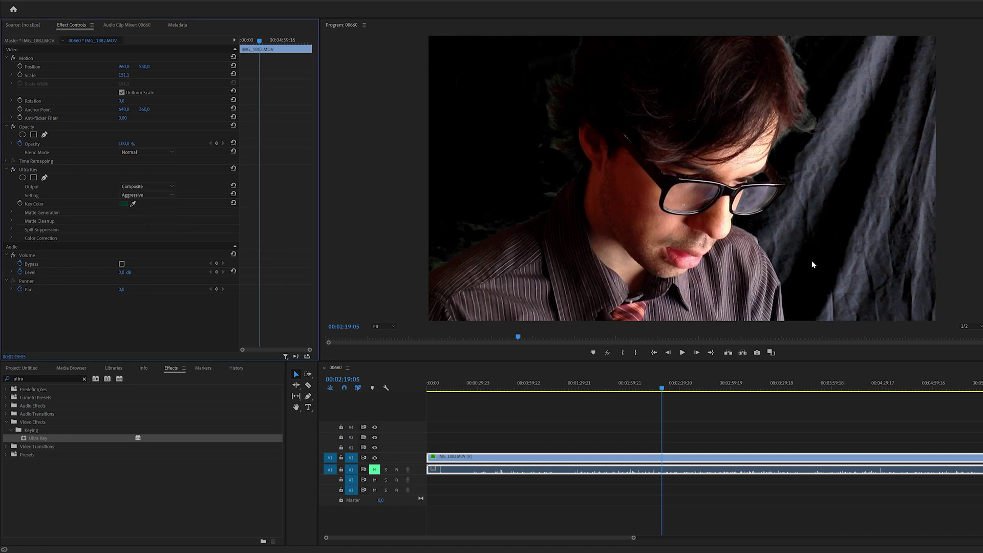
{"action": "left_click", "coordinate": [156, 195]}
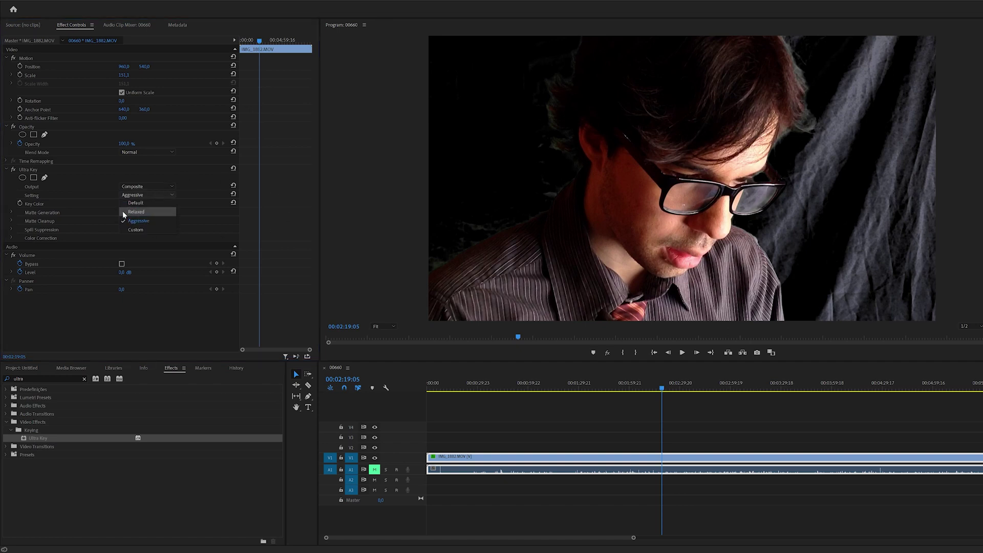
{"action": "left_click", "coordinate": [137, 204]}
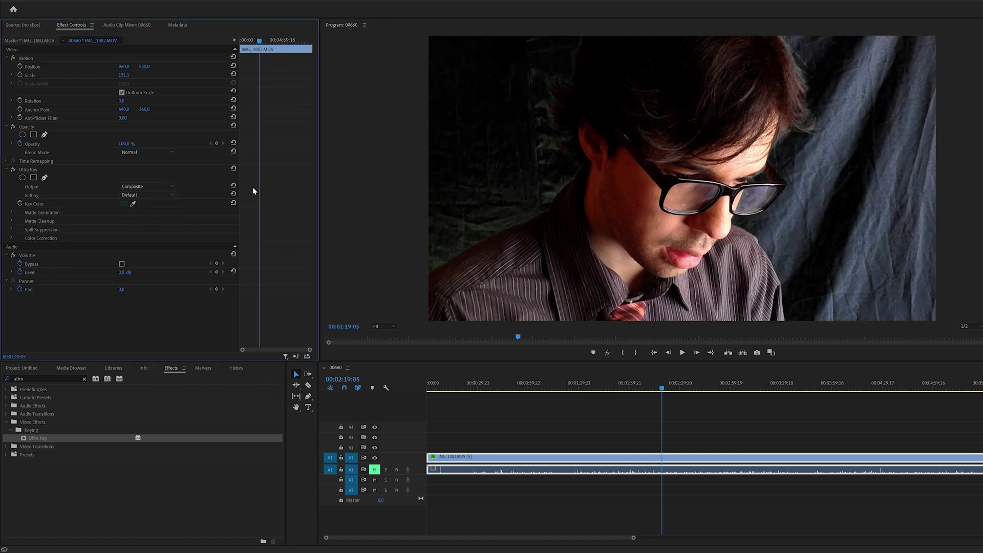
- Reset Ultra Key and resample the green backdrop as the key colour
{"action": "left_click", "coordinate": [232, 168]}
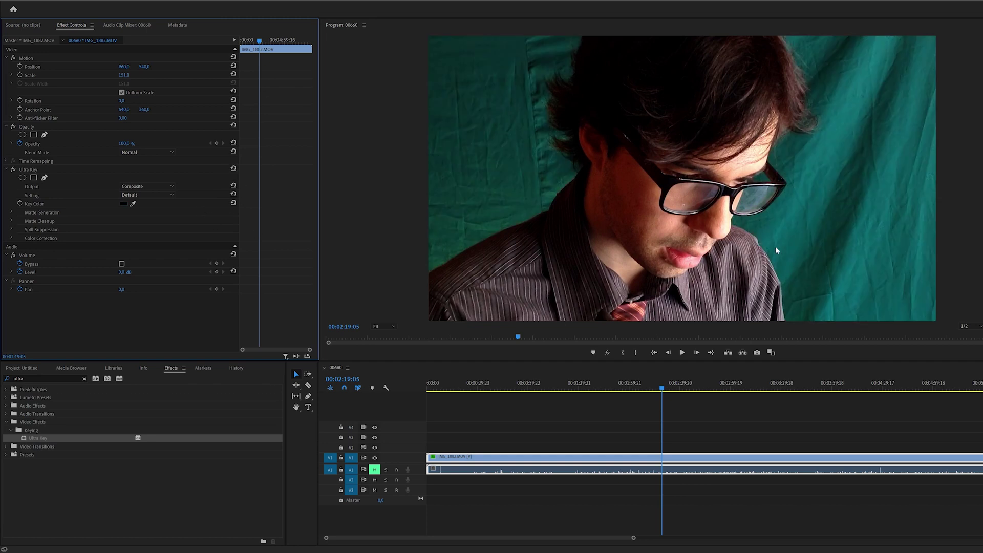
{"action": "left_click", "coordinate": [133, 205]}
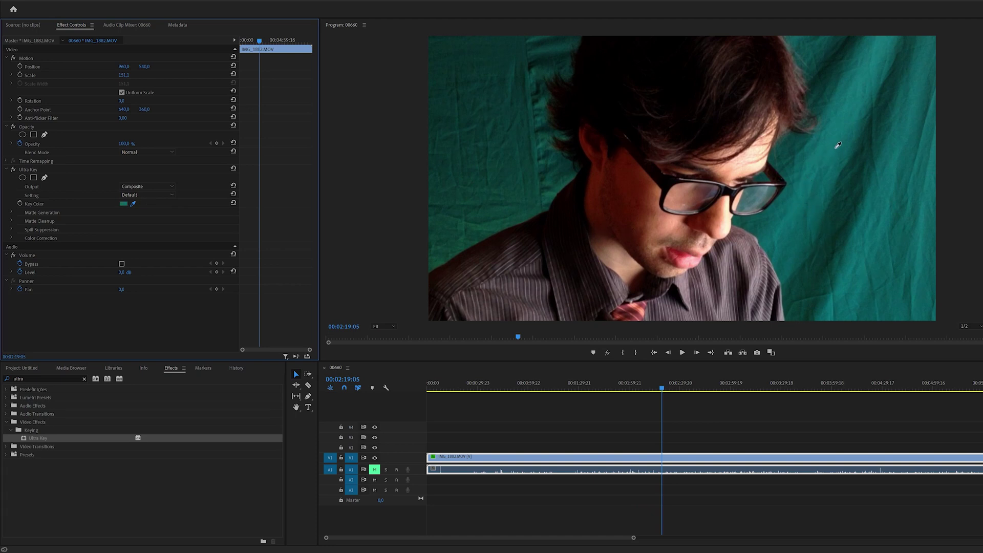
{"action": "left_click", "coordinate": [825, 229]}
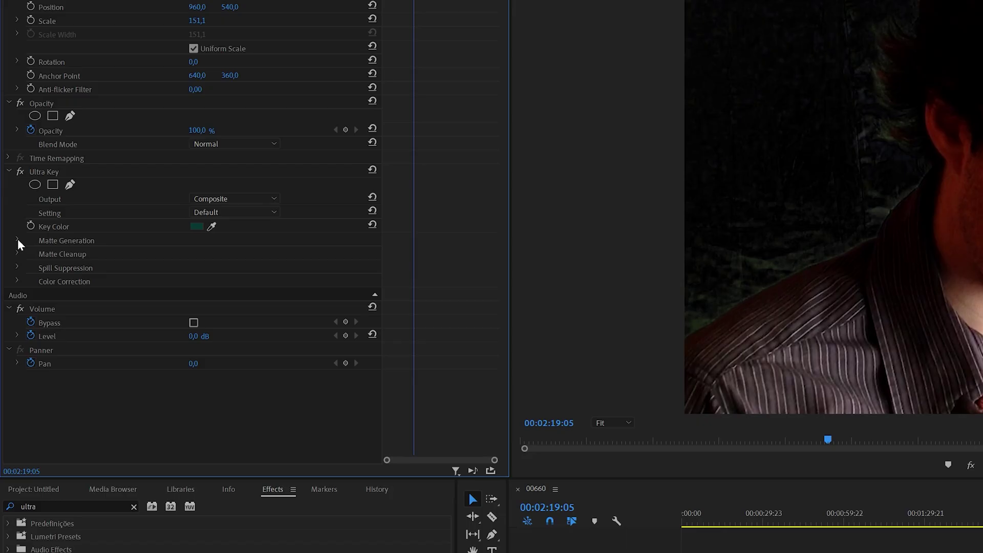
- Expand Matte Generation, resample the green key colour, and drag Shadow down to 0
{"action": "left_click", "coordinate": [17, 240]}
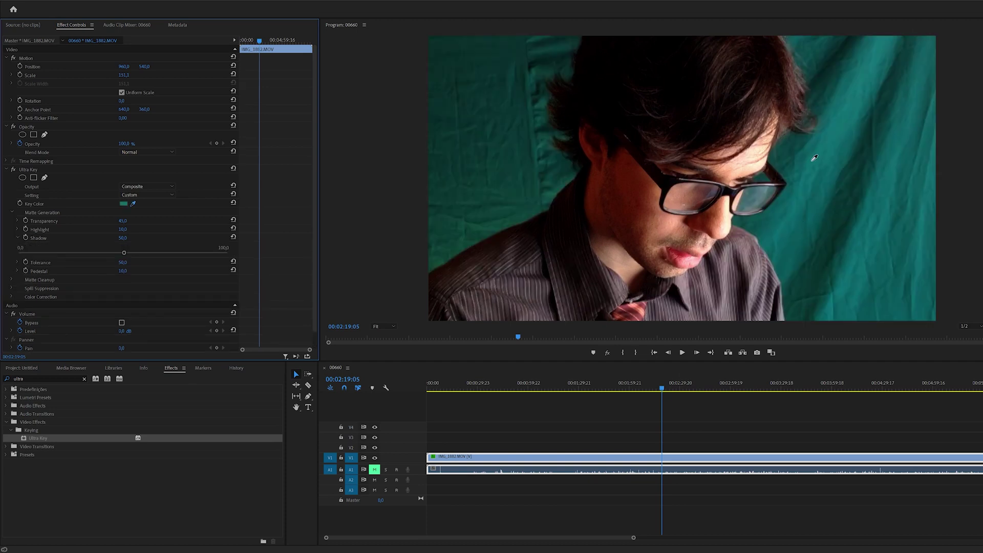
{"action": "left_click", "coordinate": [813, 159]}
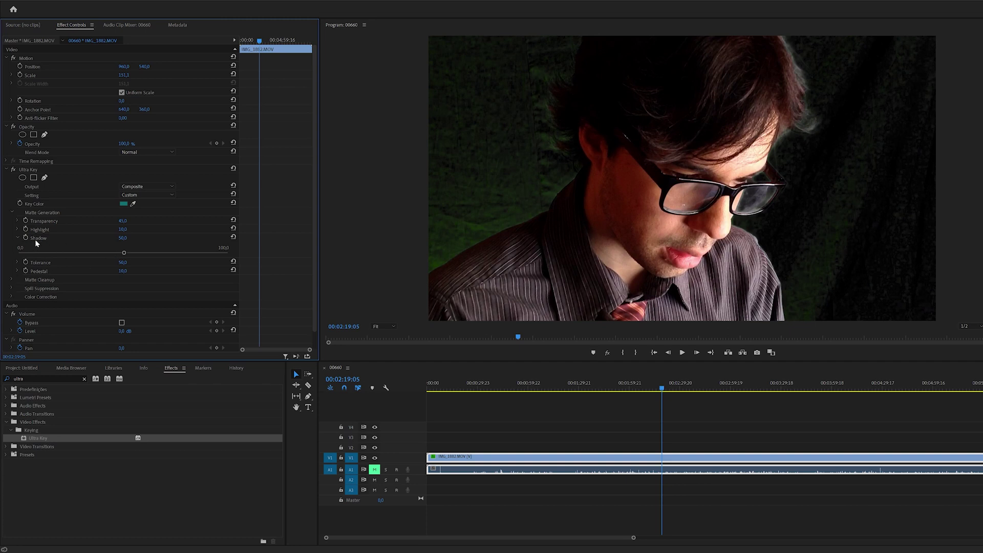
{"action": "left_click_drag", "start_coordinate": [124, 253], "coordinate": [5, 266]}
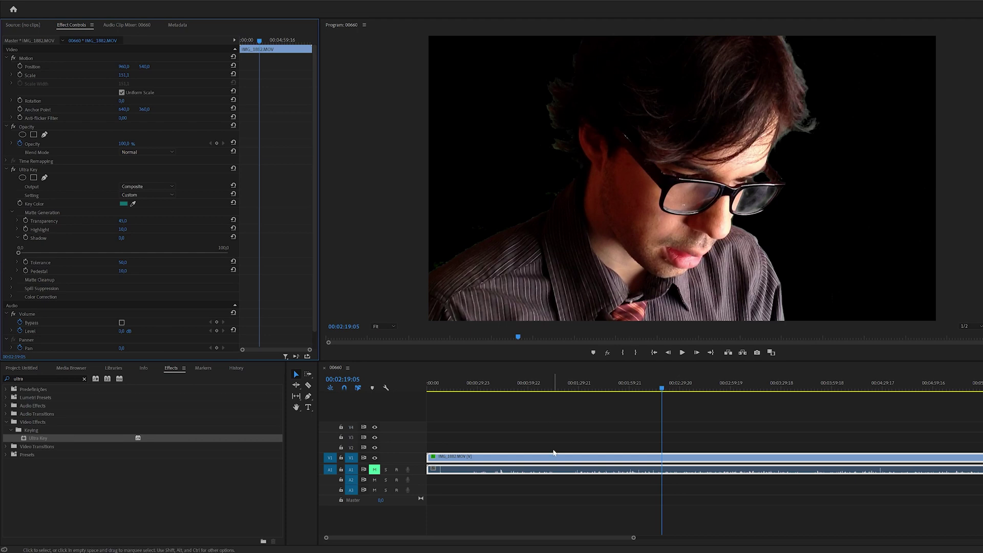
{"action": "left_click", "coordinate": [654, 460]}
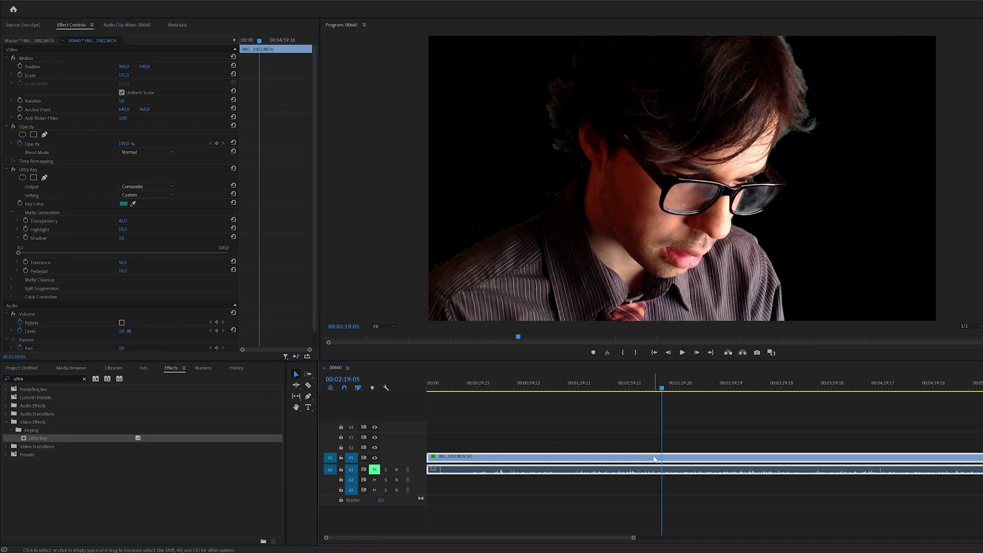
- Move the keyed clip to V2 and place the library still on V1, stretched across the sequence
{"action": "key", "text": "alt+Up"}
{"action": "left_click", "coordinate": [41, 368]}
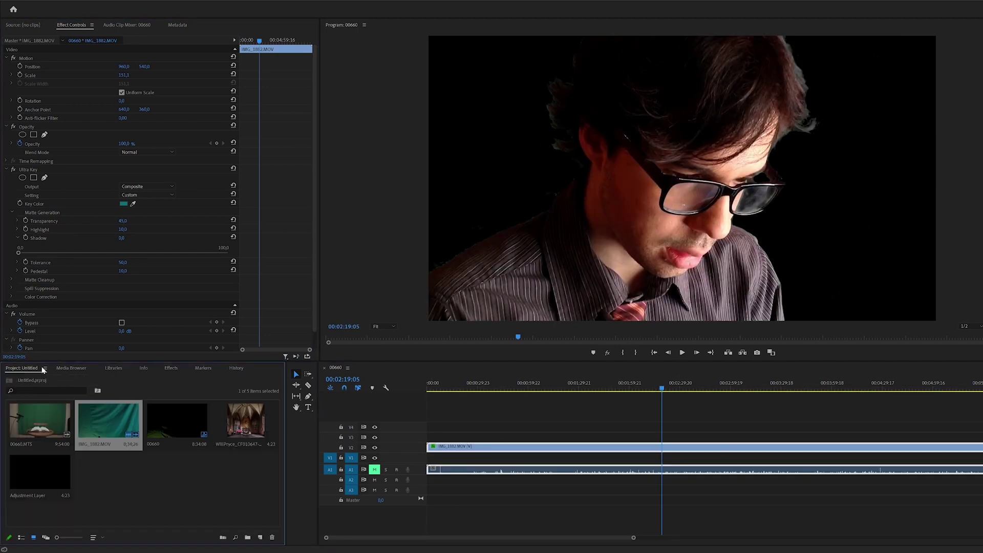
{"action": "left_click_drag", "start_coordinate": [244, 428], "coordinate": [836, 463]}
{"action": "left_click_drag", "start_coordinate": [586, 457], "coordinate": [428, 457]}
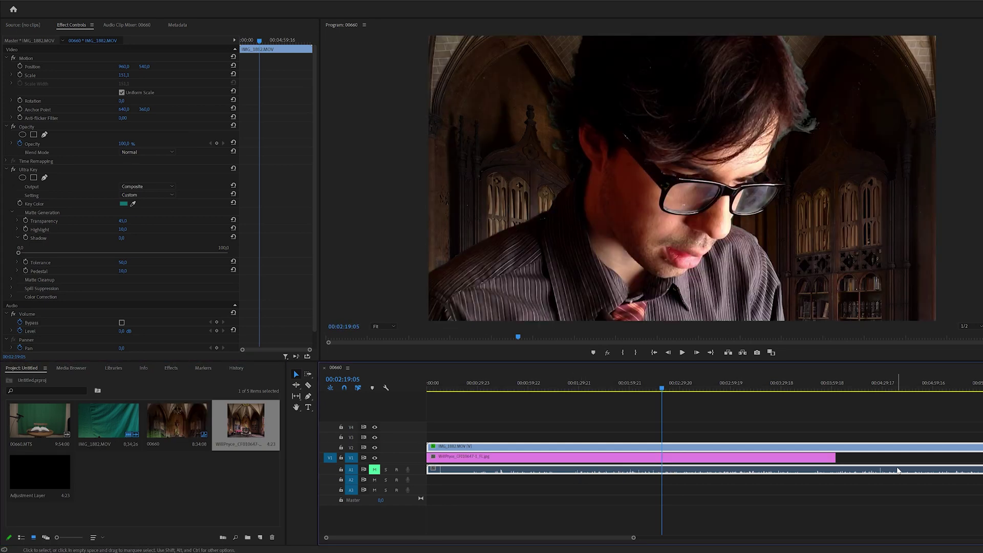
{"action": "left_click_drag", "start_coordinate": [836, 462], "coordinate": [973, 462]}
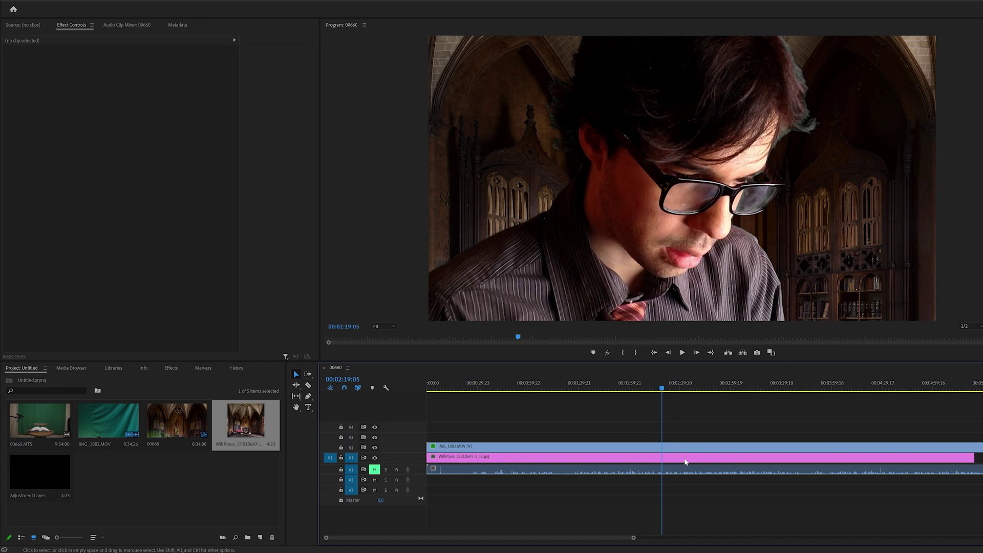
{"action": "left_click", "coordinate": [679, 451]}
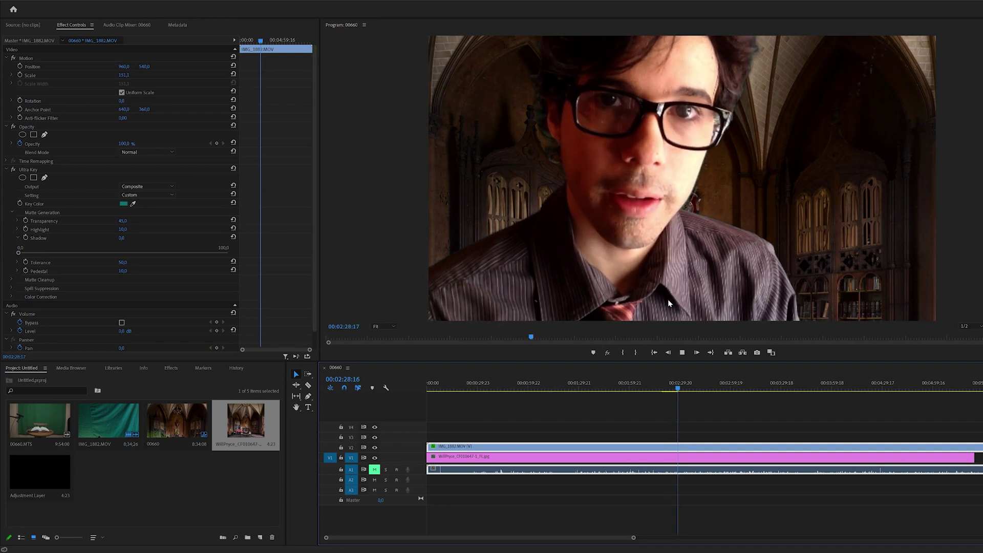
{"action": "key", "text": "space"}
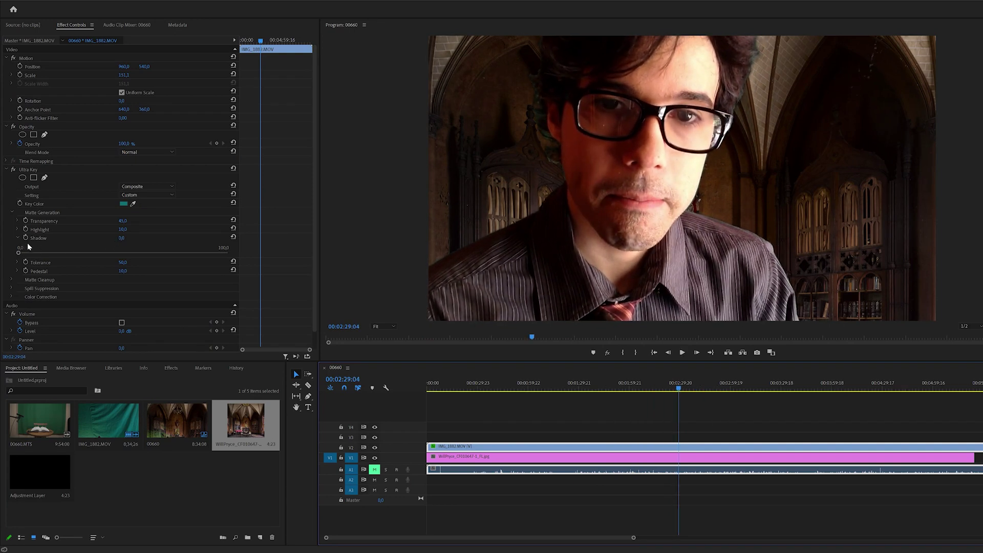
- At frame 00:02:19:04, reset Shadow to 50 and resample the key colour from the backdrop
{"action": "left_click", "coordinate": [658, 389]}
{"action": "left_click", "coordinate": [662, 392]}
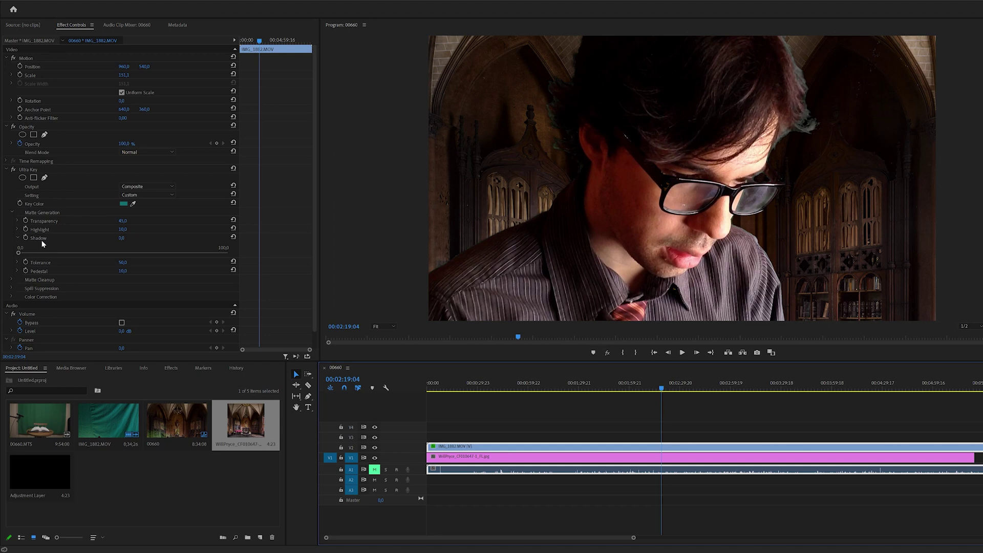
{"action": "left_click", "coordinate": [233, 237]}
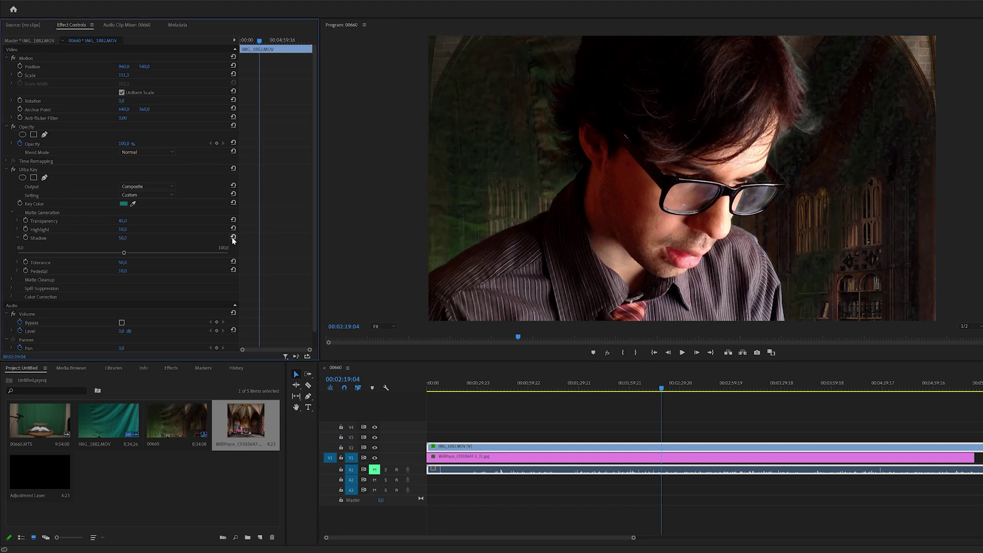
{"action": "left_click_drag", "start_coordinate": [132, 204], "coordinate": [831, 208]}
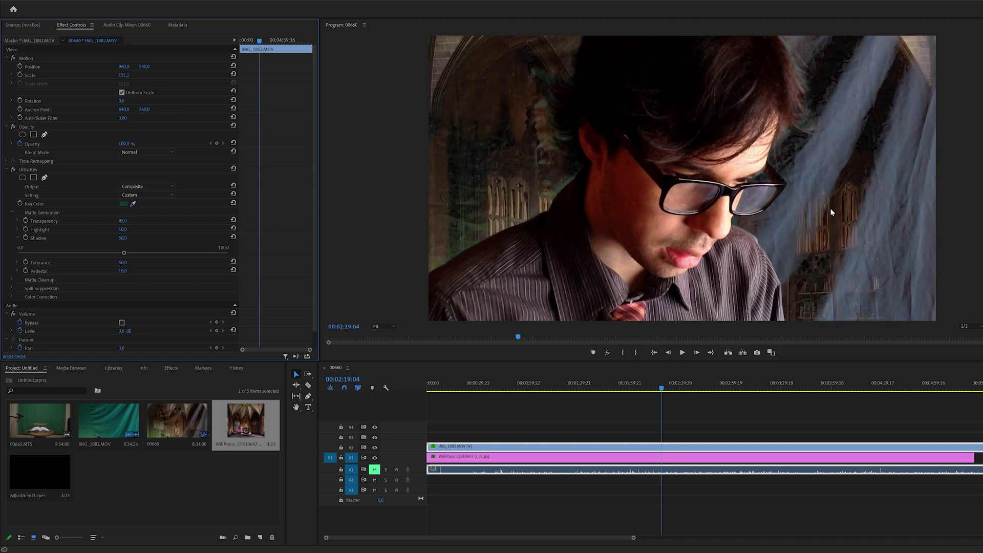
- Lower the Ultra Key Highlight slider to 0
{"action": "left_click", "coordinate": [17, 238]}
{"action": "left_click", "coordinate": [17, 230]}
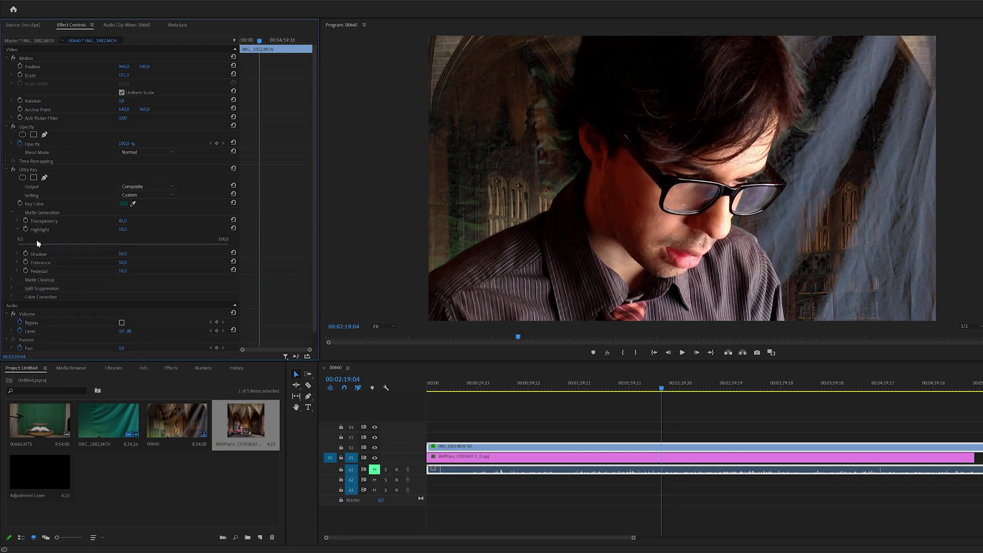
{"action": "left_click_drag", "start_coordinate": [38, 246], "coordinate": [1, 249]}
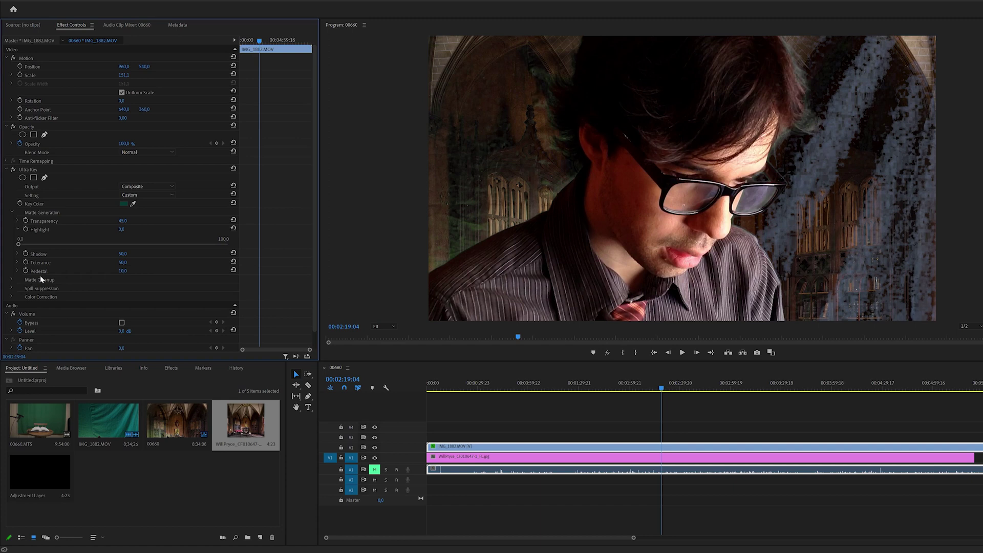
- Raise Ultra Key Pedestal to 100 and play back to check the cleaned-up key
{"action": "left_click", "coordinate": [18, 270]}
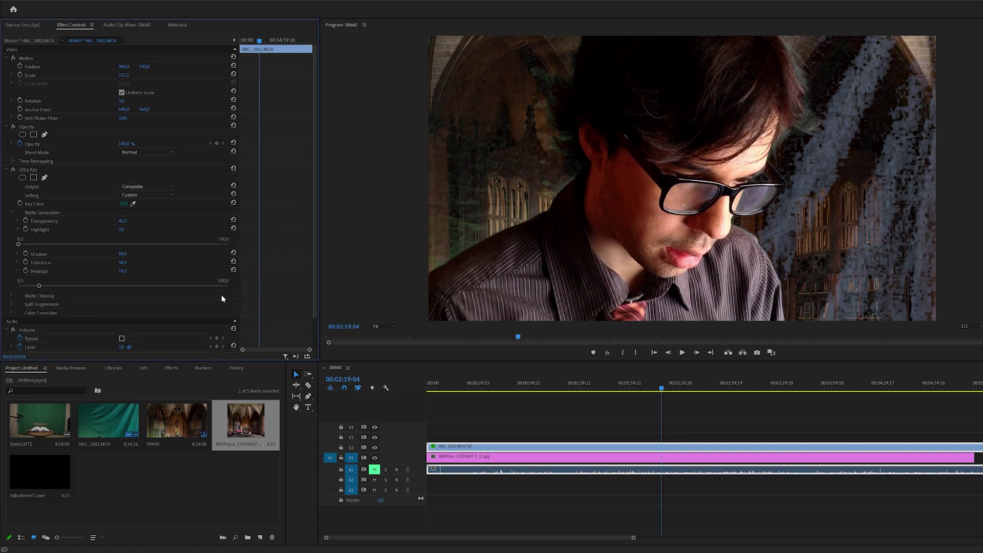
{"action": "left_click_drag", "start_coordinate": [41, 286], "coordinate": [560, 240]}
{"action": "key", "text": "space"}
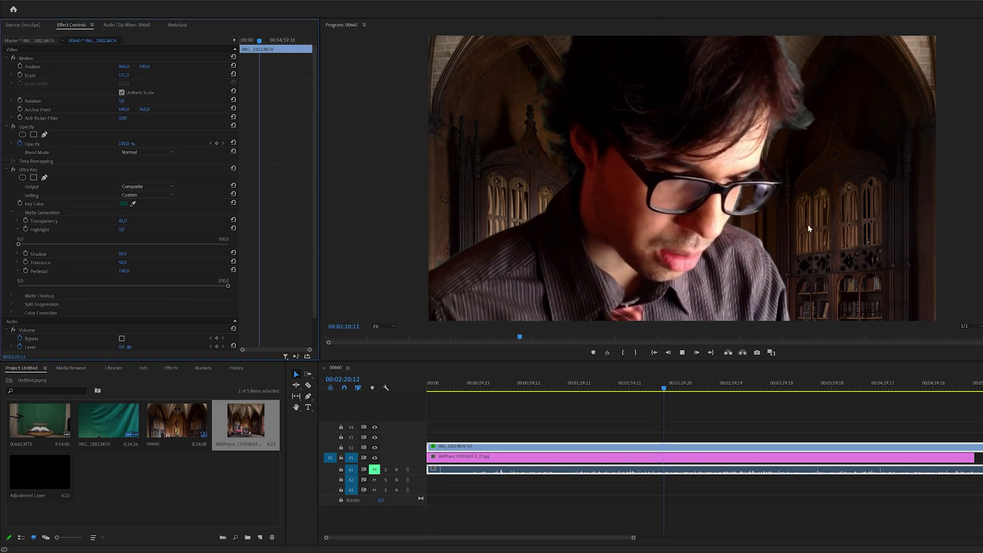
{"action": "key", "text": "space"}
{"action": "scroll", "coordinate": [54, 284], "scroll_direction": "down", "scroll_amount": 1}
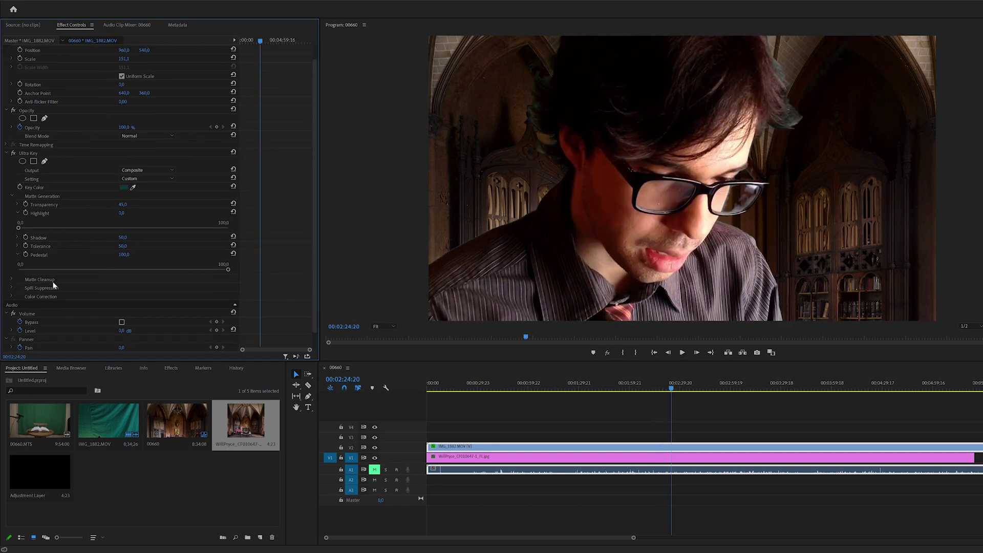
- In Matte Cleanup, raise Soften to about 31.1 to soften the subject's edges
{"action": "left_click", "coordinate": [11, 279]}
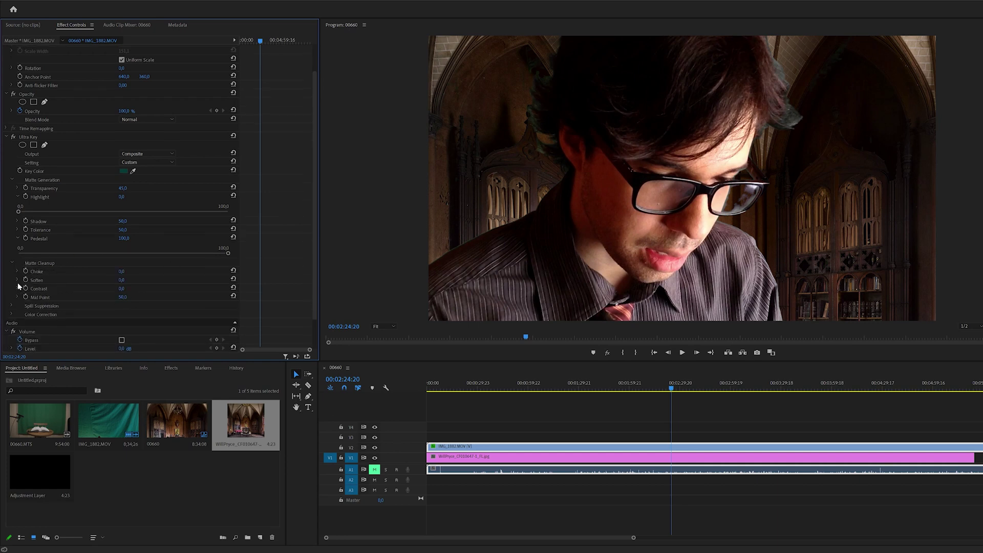
{"action": "left_click", "coordinate": [17, 279]}
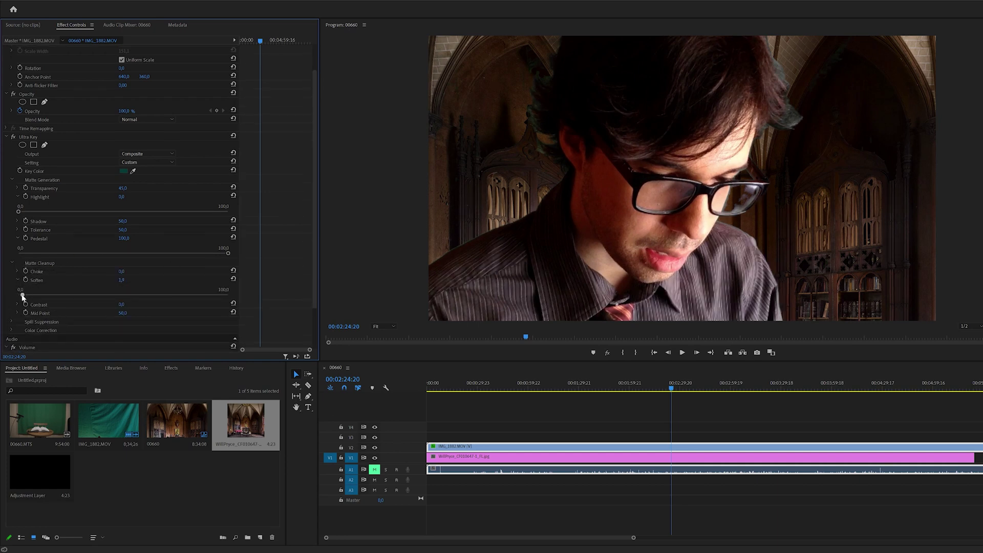
{"action": "left_click_drag", "start_coordinate": [21, 295], "coordinate": [116, 306]}
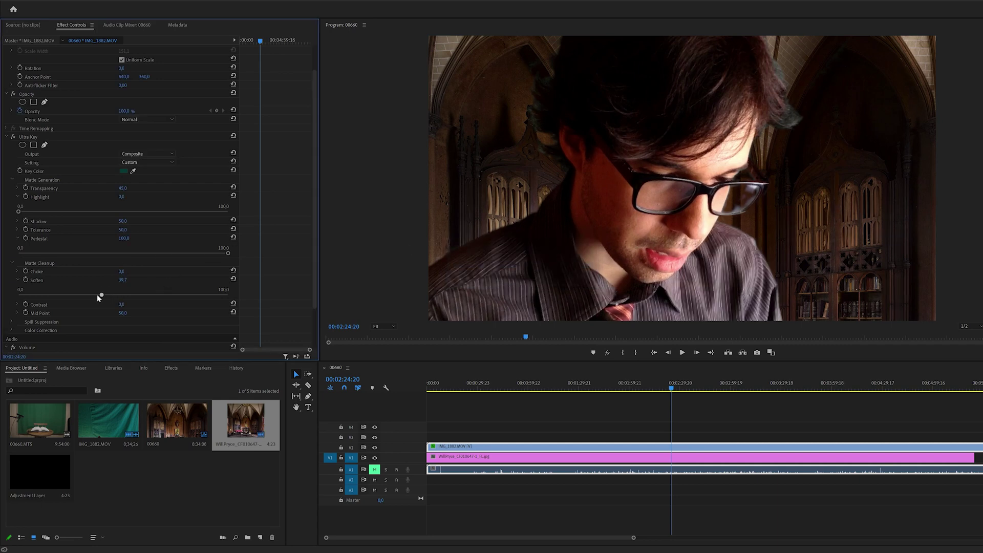
{"action": "mouse_move", "coordinate": [99, 298]}
{"action": "left_mouse_down"}
{"action": "mouse_move", "coordinate": [46, 289]}
{"action": "mouse_move", "coordinate": [216, 291]}
{"action": "mouse_move", "coordinate": [14, 297]}
{"action": "mouse_move", "coordinate": [83, 306]}
{"action": "left_mouse_up"}
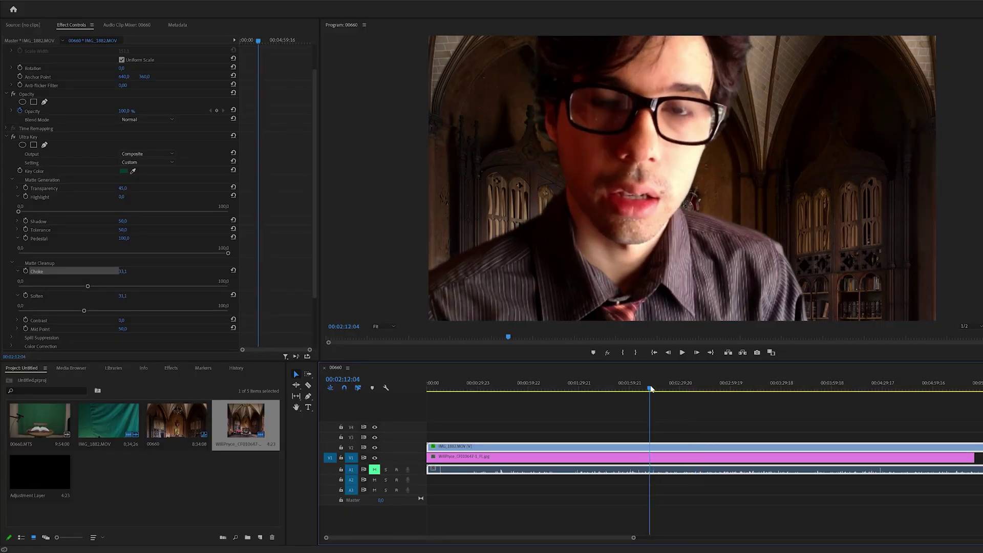
- Scrub and play the timeline to review the keyed edges
{"action": "left_click_drag", "start_coordinate": [655, 389], "coordinate": [658, 388]}
{"action": "key", "text": "space"}
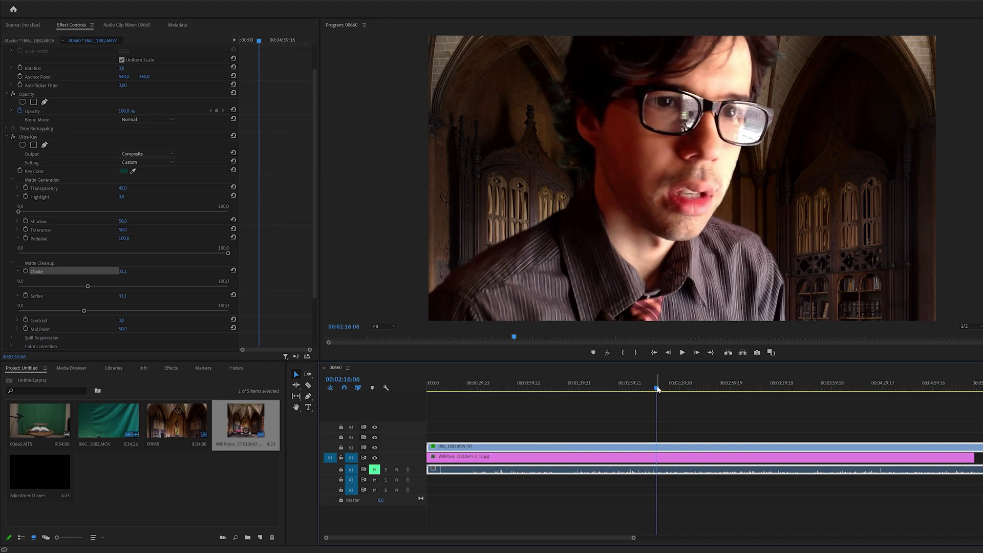
{"action": "left_click", "coordinate": [631, 387]}
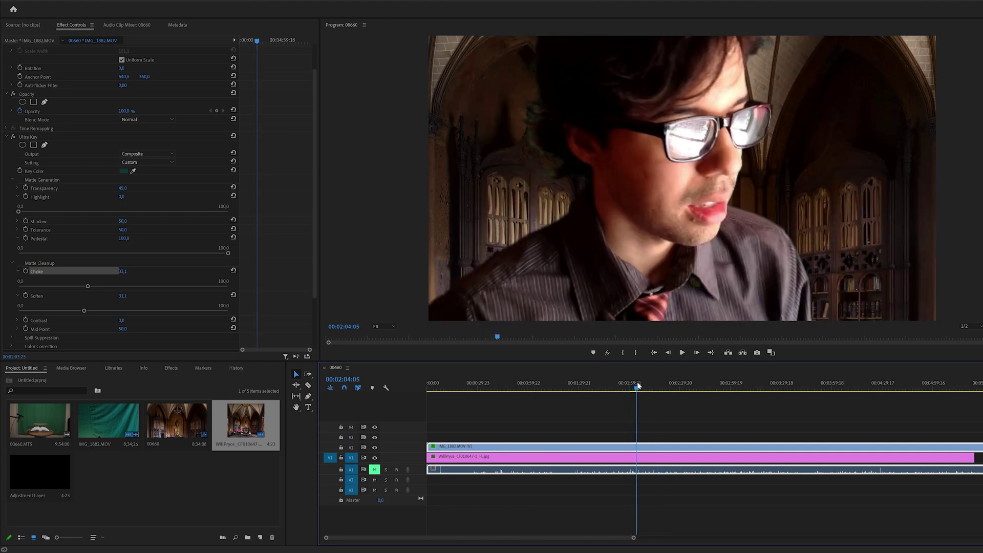
{"action": "key", "text": "space"}
{"action": "left_click_drag", "start_coordinate": [639, 386], "coordinate": [642, 386]}
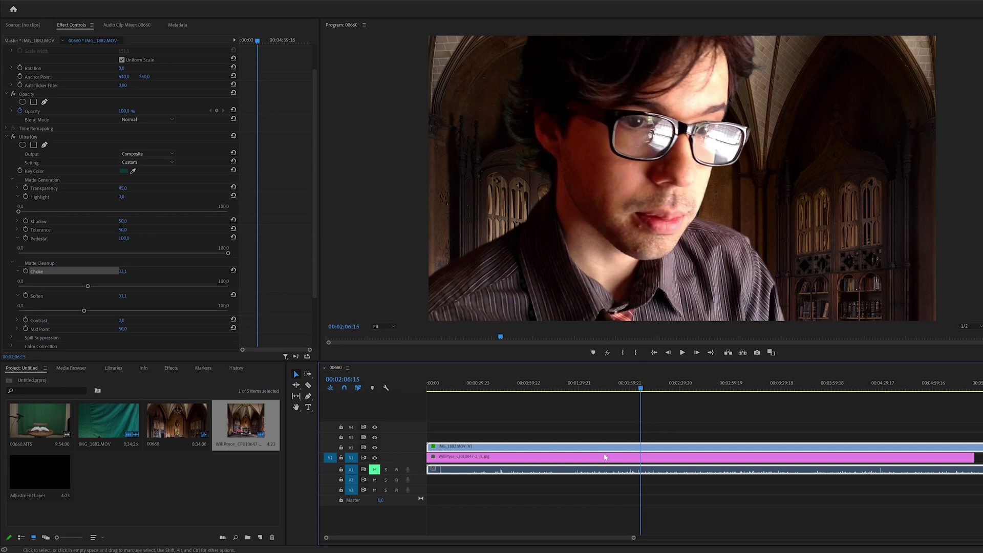
- Select the library still on V1 and apply Gaussian Blur found by searching 'gaus'
{"action": "left_click", "coordinate": [517, 482]}
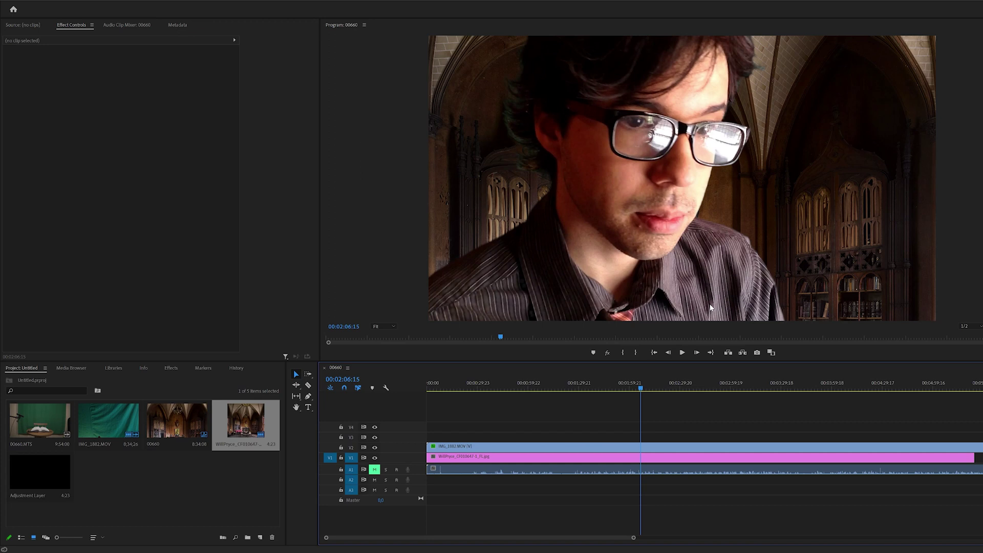
{"action": "left_click", "coordinate": [644, 448]}
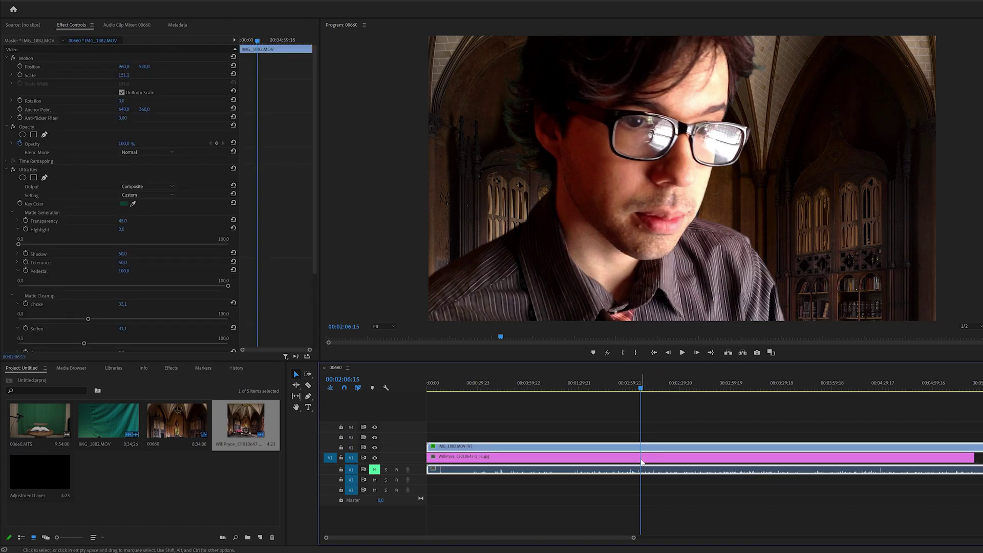
{"action": "left_click", "coordinate": [644, 461]}
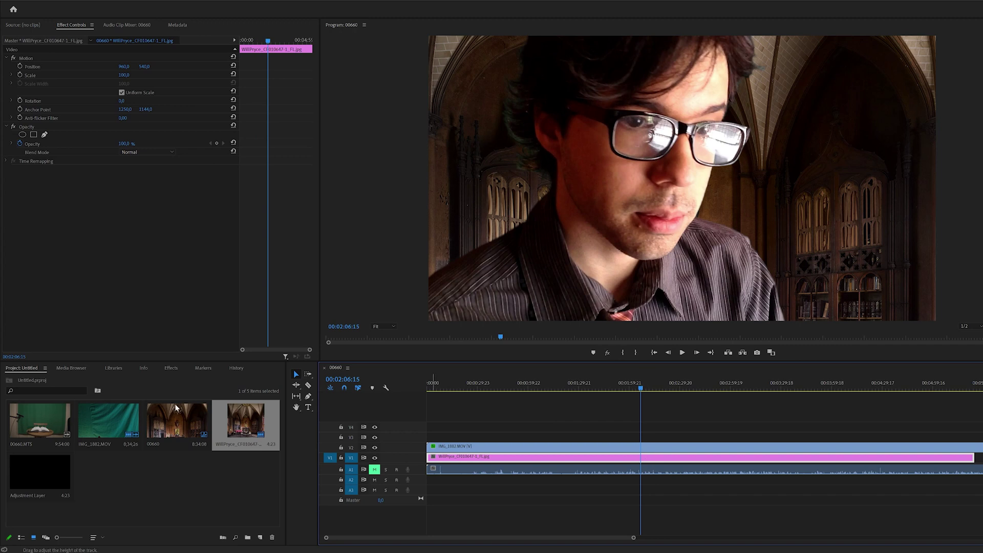
{"action": "left_click", "coordinate": [171, 368]}
{"action": "double_click", "coordinate": [58, 379]}
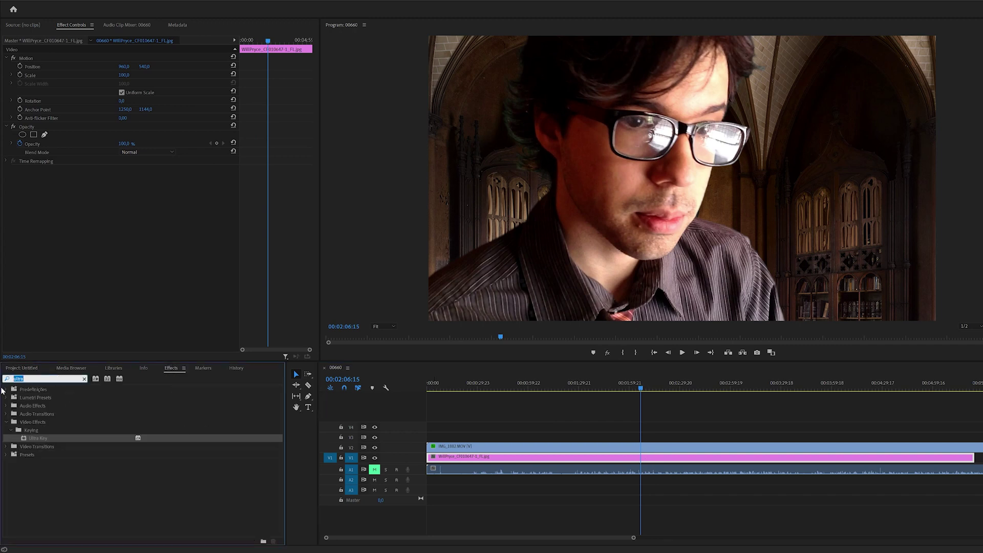
{"action": "type", "text": "gaus"}
{"action": "left_click_drag", "start_coordinate": [37, 439], "coordinate": [577, 458]}
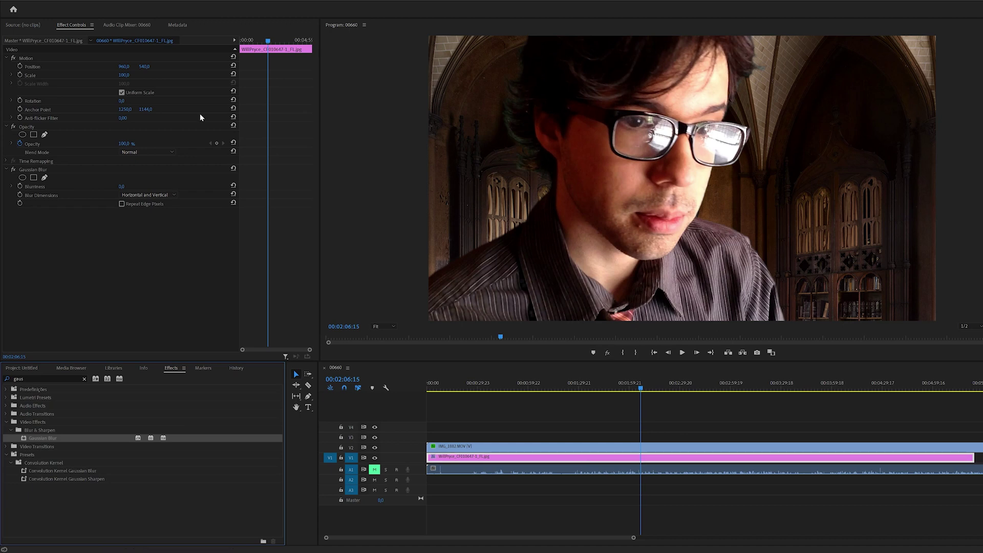
- Set the Gaussian Blur Blurriness to 18.6
{"action": "left_click", "coordinate": [11, 186]}
{"action": "left_click_drag", "start_coordinate": [21, 202], "coordinate": [58, 204]}
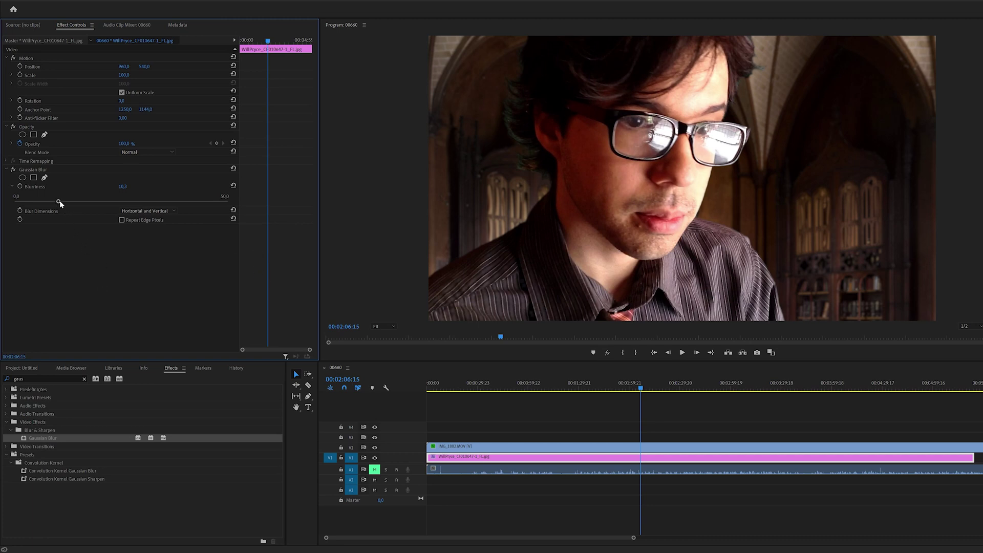
{"action": "left_click_drag", "start_coordinate": [60, 203], "coordinate": [312, 204]}
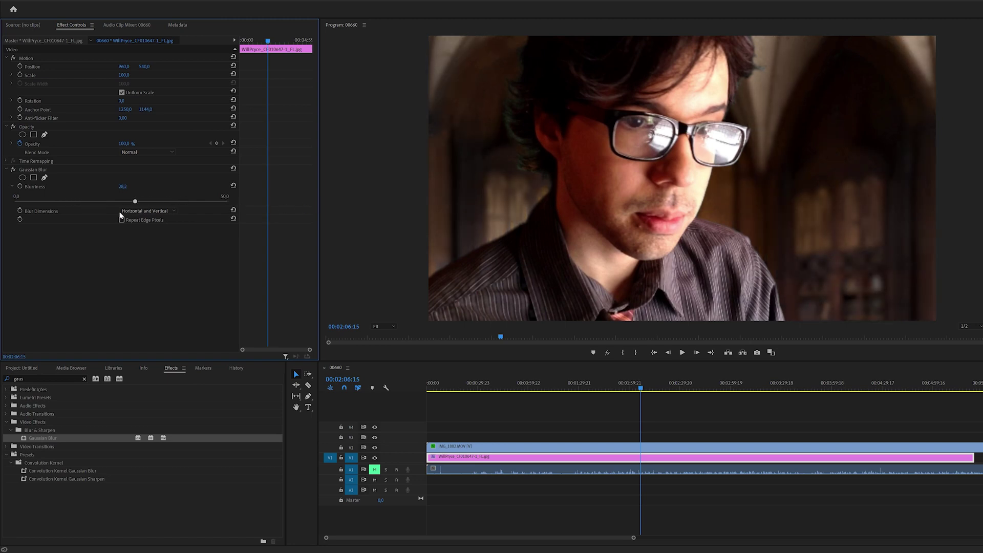
{"action": "left_click_drag", "start_coordinate": [121, 216], "coordinate": [110, 210]}
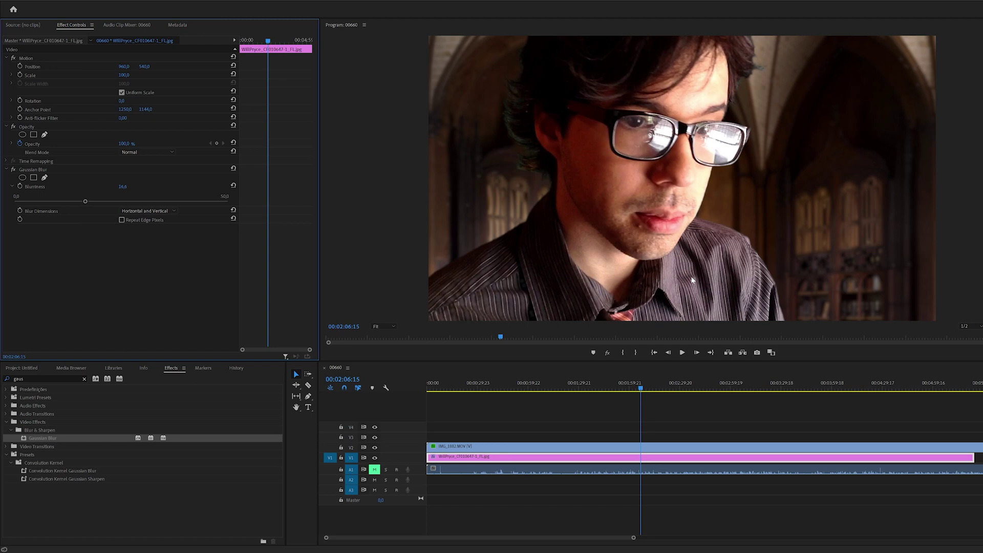
- Apply Lumetri Color from the Color Correction category to the V1 background still
{"action": "left_click", "coordinate": [5, 170]}
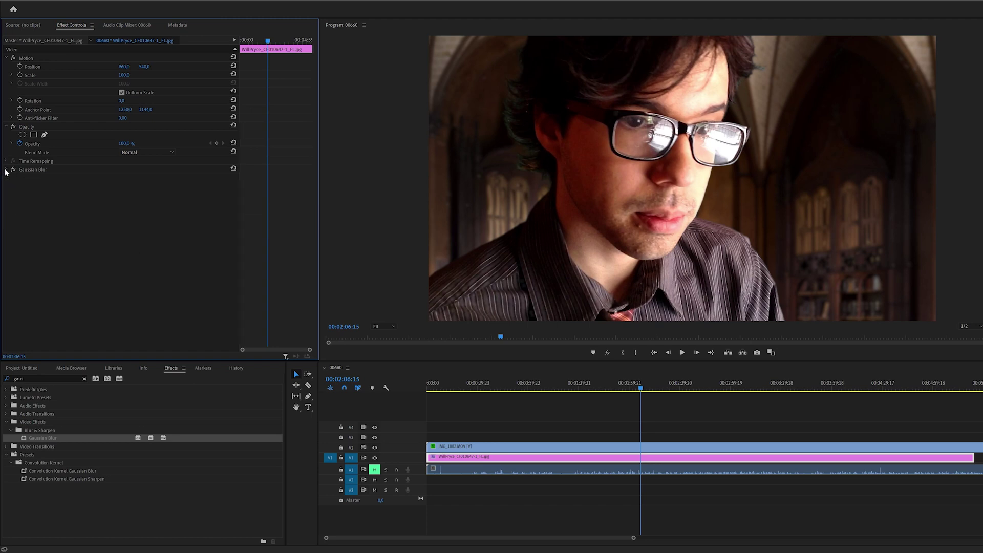
{"action": "left_click", "coordinate": [612, 237]}
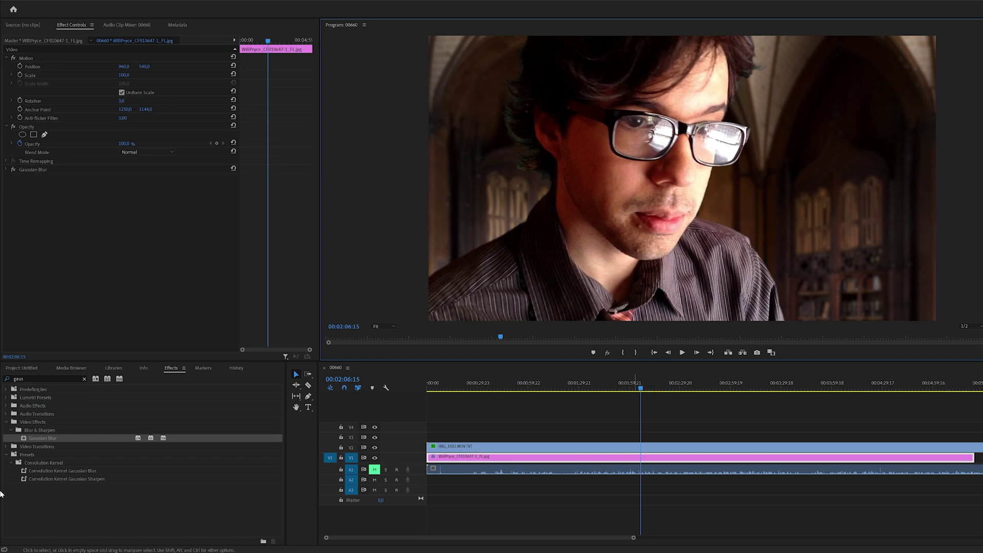
{"action": "left_click", "coordinate": [85, 379]}
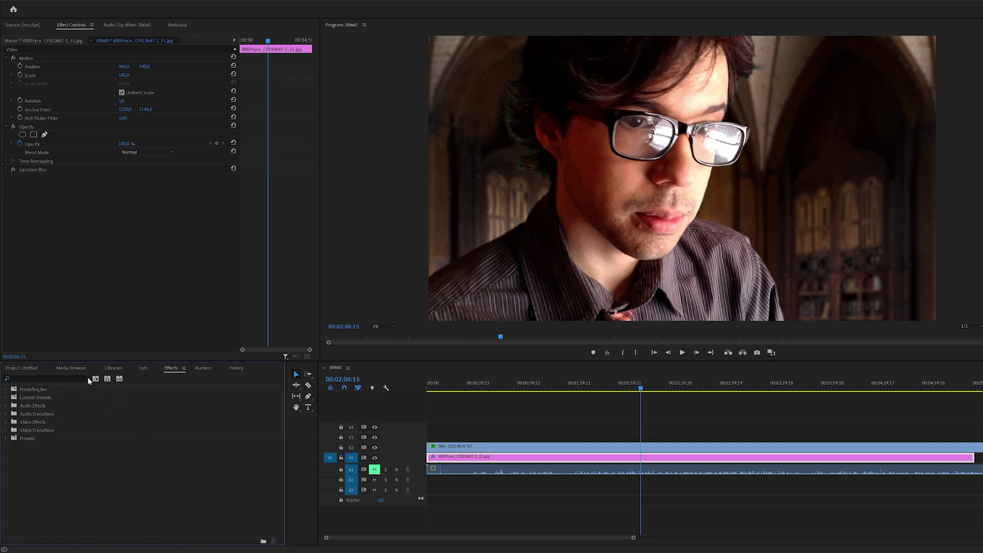
{"action": "left_click", "coordinate": [6, 422]}
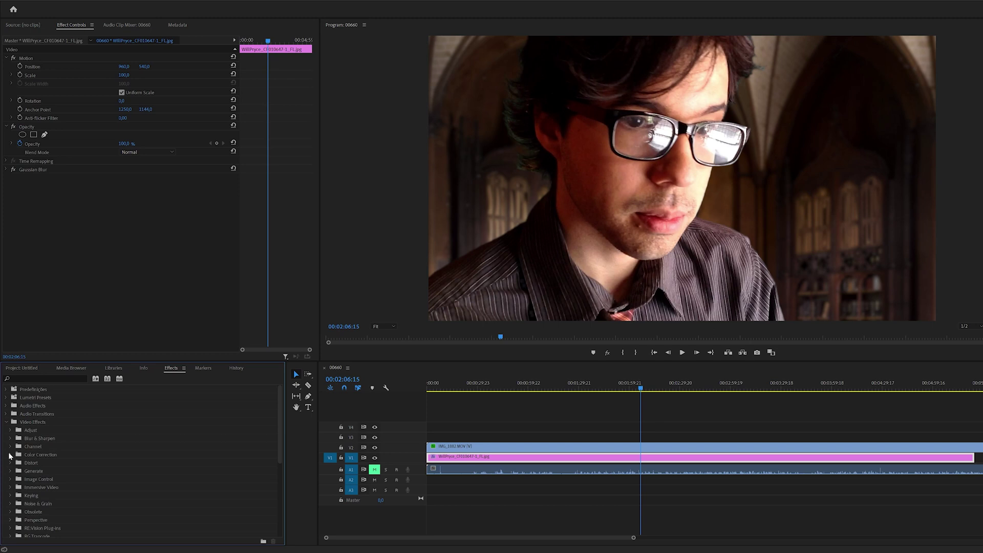
{"action": "left_click", "coordinate": [11, 455]}
{"action": "scroll", "coordinate": [203, 474], "scroll_direction": "down", "scroll_amount": 2}
{"action": "left_click_drag", "start_coordinate": [45, 488], "coordinate": [643, 461]}
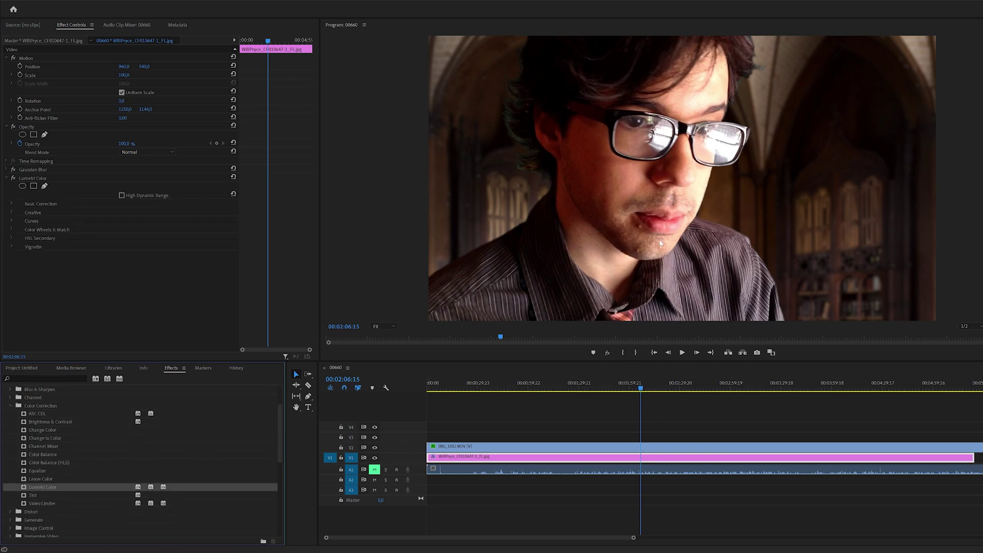
- In Basic Correction, set the background's Highlights to 100 and raise Exposure to 0.4
{"action": "left_click", "coordinate": [12, 204]}
{"action": "scroll", "coordinate": [19, 266], "scroll_direction": "down", "scroll_amount": 1}
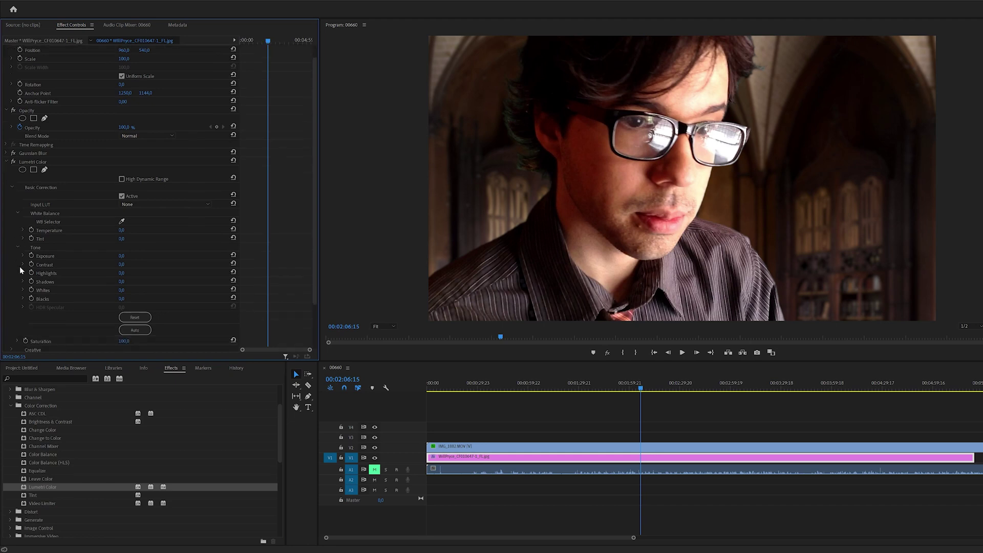
{"action": "left_click", "coordinate": [22, 272]}
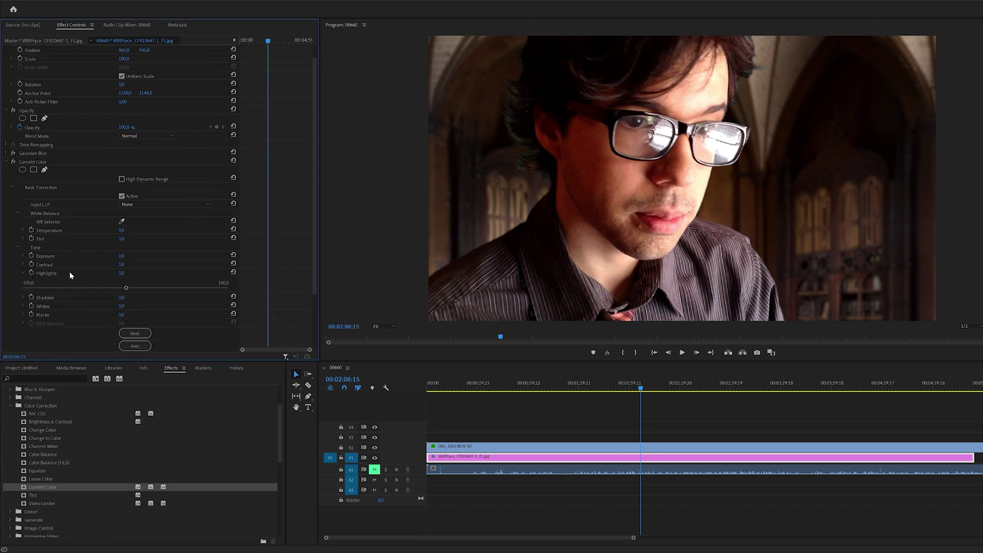
{"action": "left_click_drag", "start_coordinate": [142, 286], "coordinate": [297, 287]}
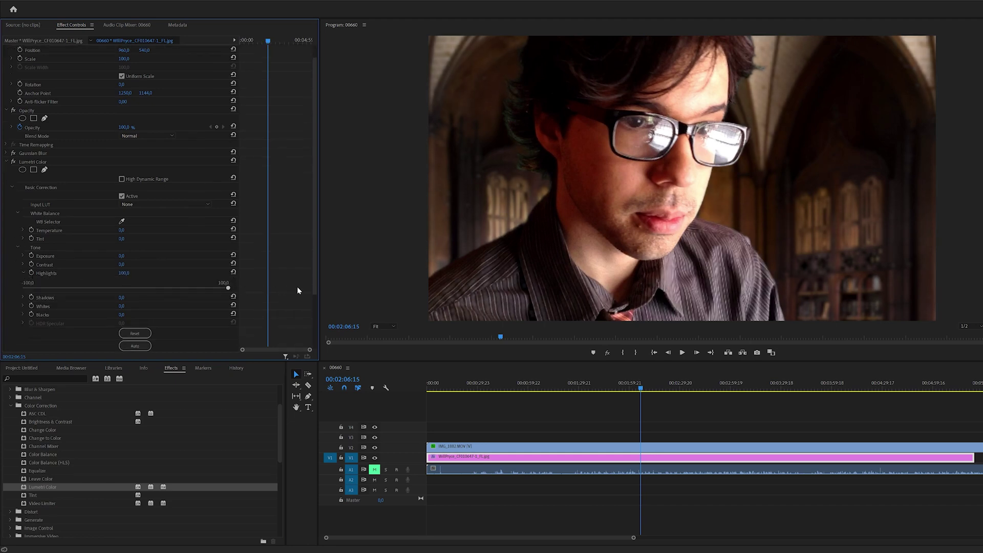
{"action": "left_click", "coordinate": [23, 254]}
{"action": "left_click_drag", "start_coordinate": [125, 270], "coordinate": [132, 274]}
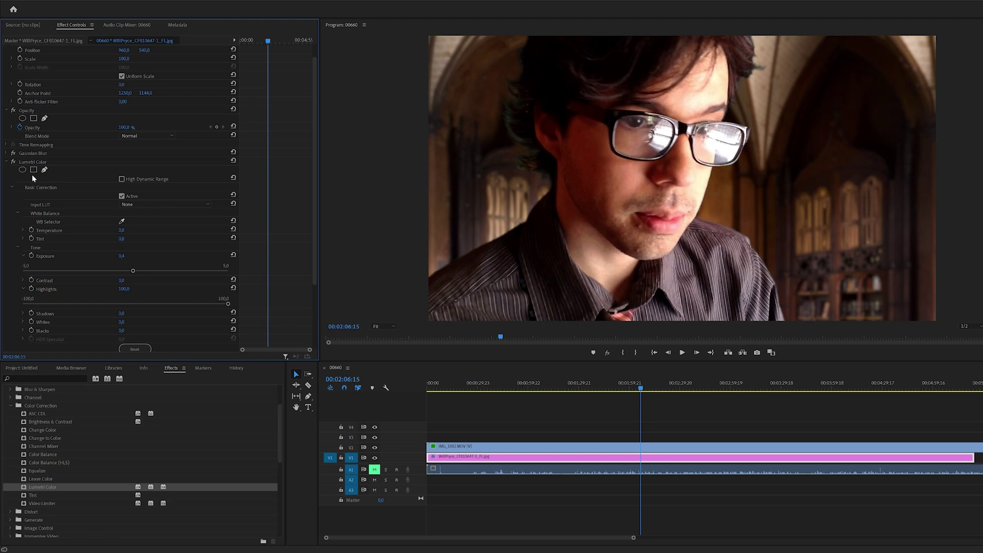
- Toggle the Lumetri grade to compare, then apply Lumetri Color to the subject clip
{"action": "left_click", "coordinate": [13, 162]}
{"action": "left_click", "coordinate": [13, 162]}
{"action": "left_click", "coordinate": [14, 161]}
{"action": "left_click", "coordinate": [14, 161]}
{"action": "left_click", "coordinate": [6, 162]}
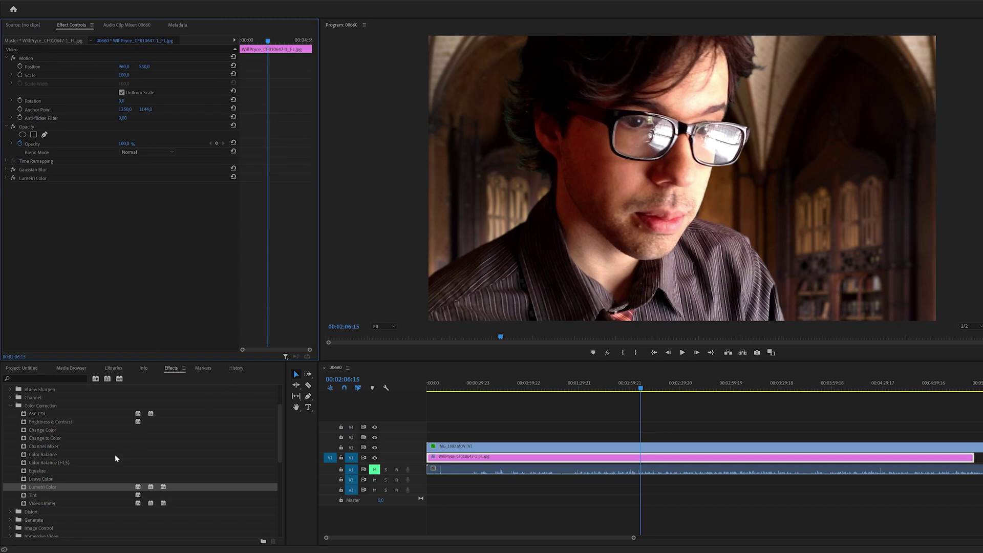
{"action": "left_click_drag", "start_coordinate": [47, 491], "coordinate": [646, 449]}
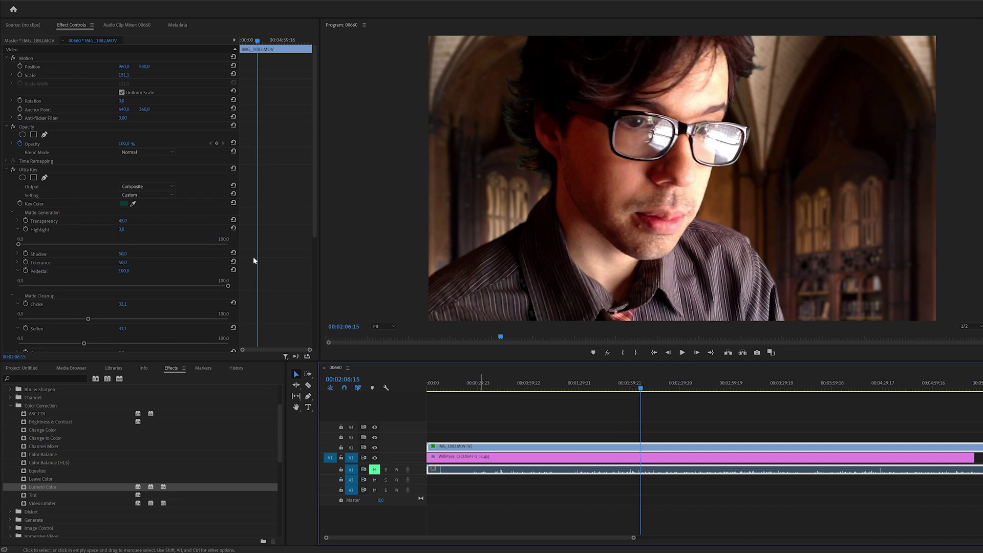
- Open the subject's Lumetri Basic Correction and lower Highlights to -38.9
{"action": "scroll", "coordinate": [273, 268], "scroll_direction": "down", "scroll_amount": 3}
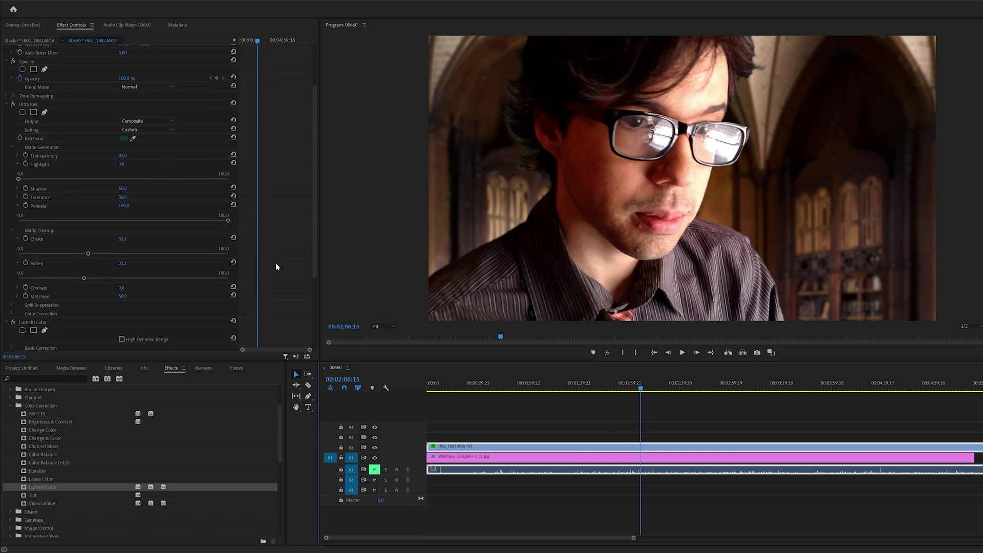
{"action": "scroll", "coordinate": [275, 266], "scroll_direction": "down", "scroll_amount": 1}
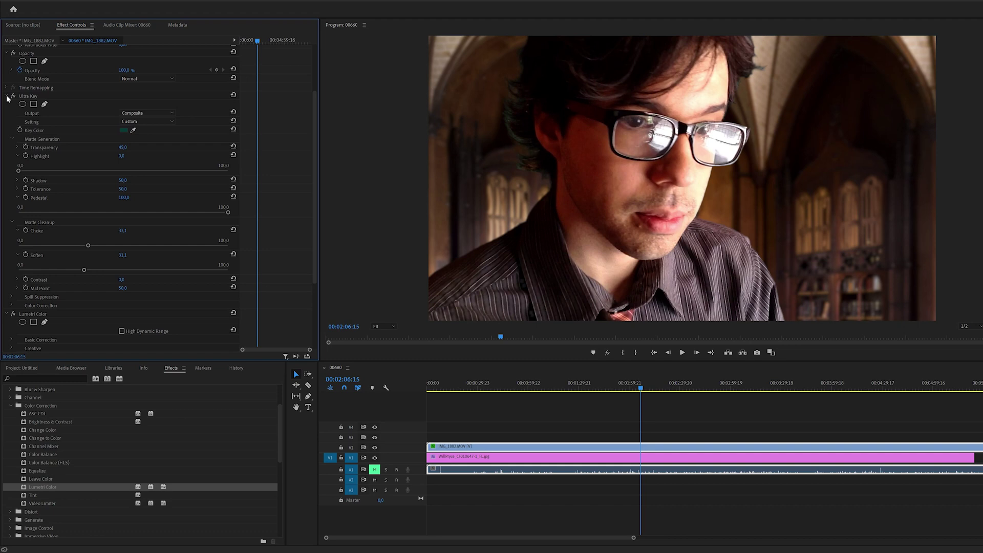
{"action": "left_click", "coordinate": [7, 96]}
{"action": "left_click", "coordinate": [36, 179]}
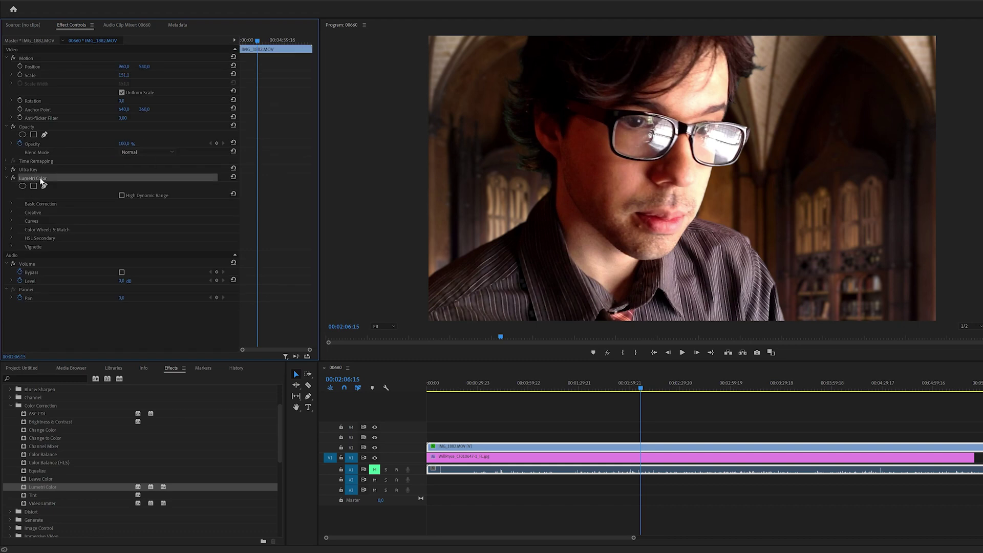
{"action": "left_click", "coordinate": [12, 205]}
{"action": "scroll", "coordinate": [11, 237], "scroll_direction": "down", "scroll_amount": 3}
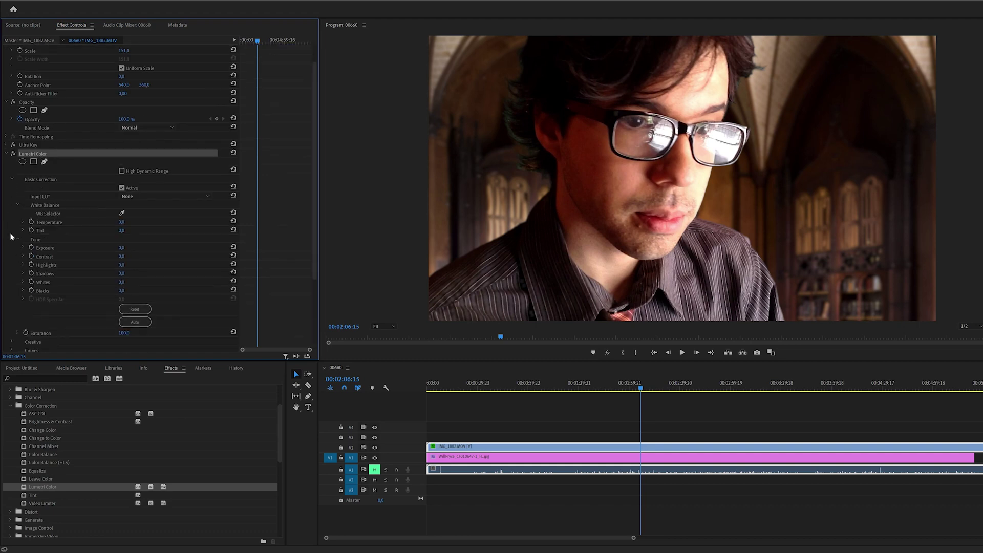
{"action": "left_click", "coordinate": [49, 217]}
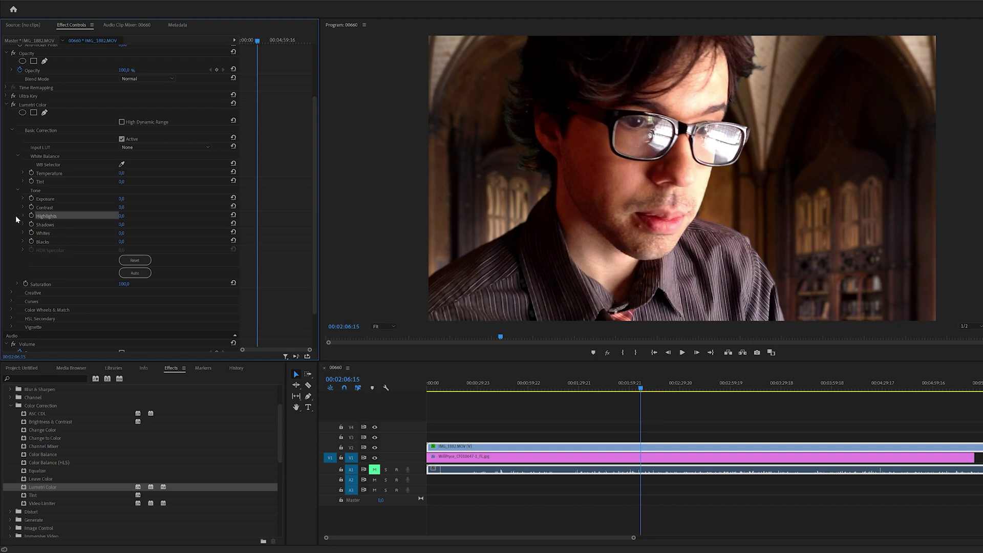
{"action": "left_click", "coordinate": [23, 217]}
{"action": "left_click_drag", "start_coordinate": [126, 231], "coordinate": [90, 228]}
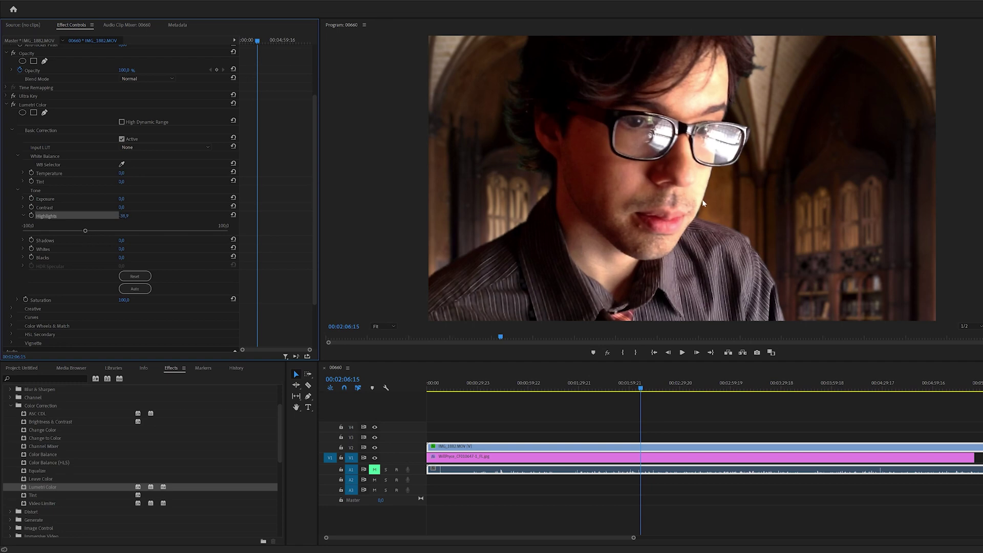
- Lower the subject's Whites to -41.3 and reduce Saturation to 86
{"action": "left_click", "coordinate": [48, 249]}
{"action": "left_click", "coordinate": [22, 249]}
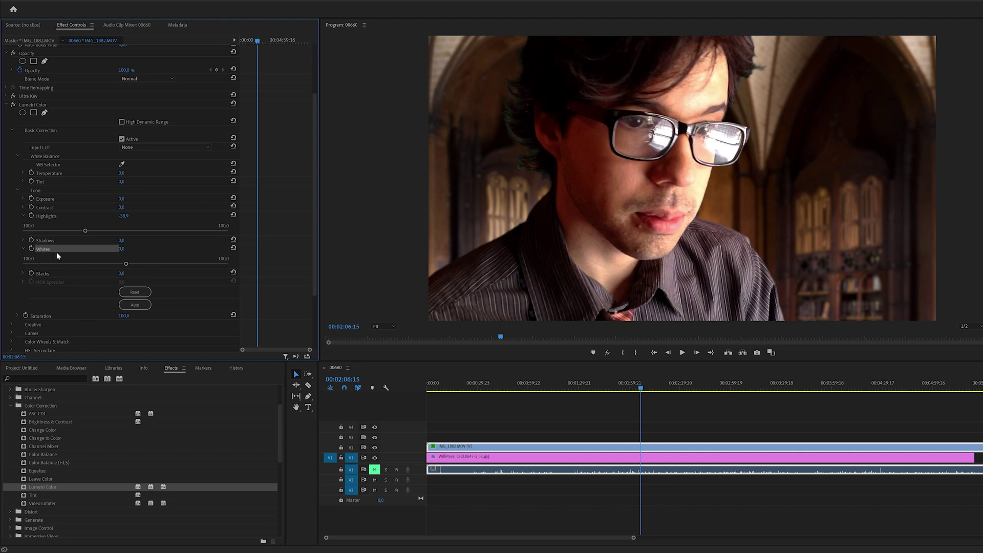
{"action": "left_click_drag", "start_coordinate": [126, 264], "coordinate": [83, 266]}
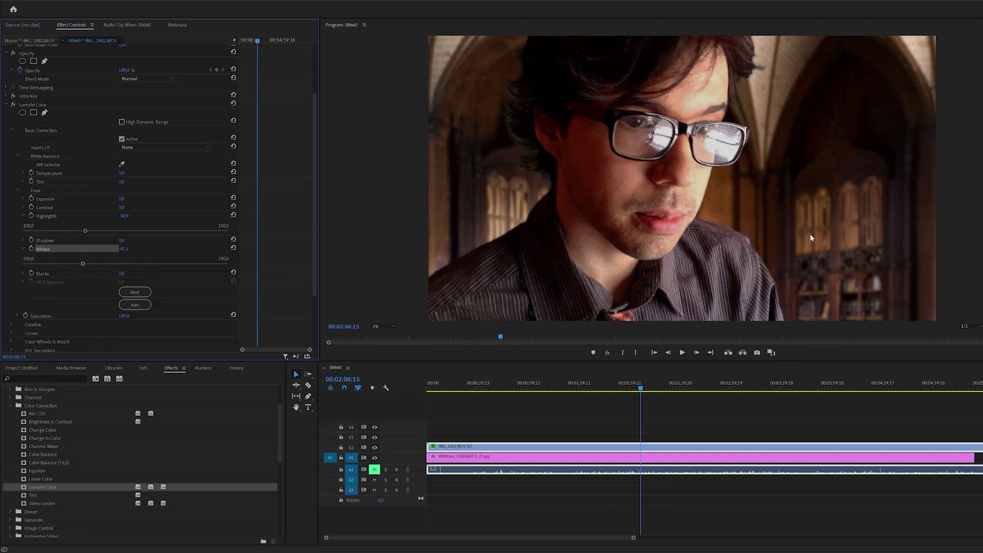
{"action": "left_click", "coordinate": [17, 316]}
{"action": "scroll", "coordinate": [159, 315], "scroll_direction": "down", "scroll_amount": 1}
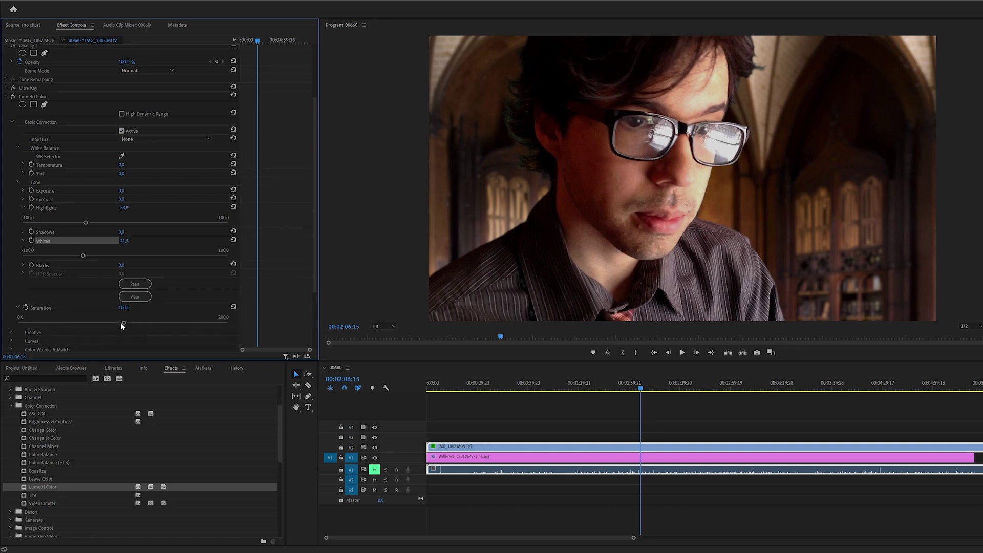
{"action": "left_click_drag", "start_coordinate": [124, 323], "coordinate": [108, 324]}
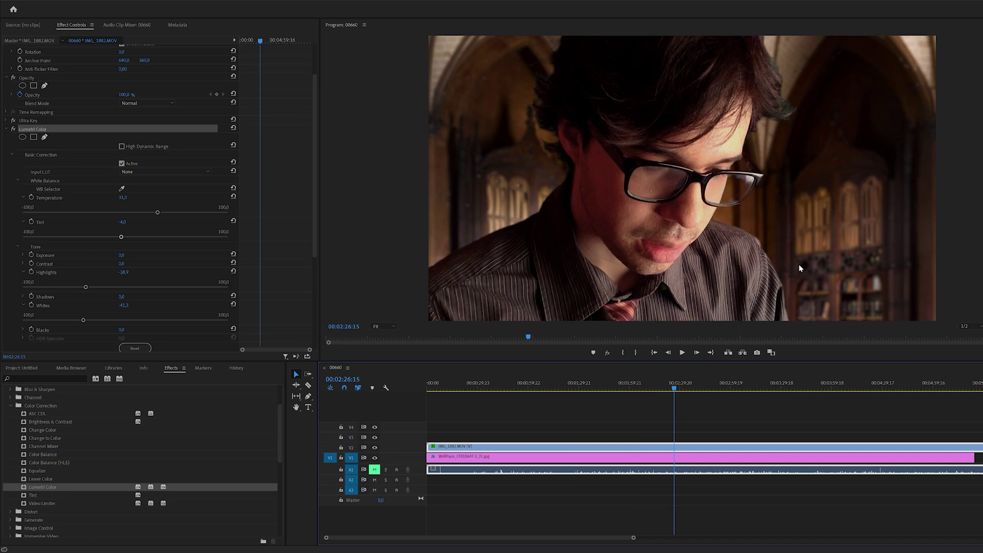
- Create a new adjustment layer and place it on track V3 above the footage
{"action": "left_click", "coordinate": [683, 394]}
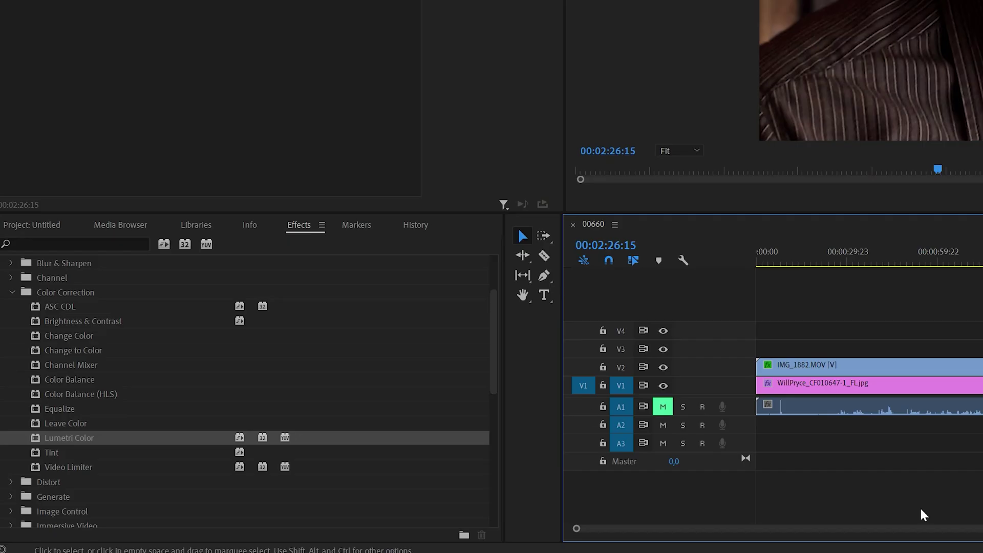
{"action": "left_click", "coordinate": [31, 226]}
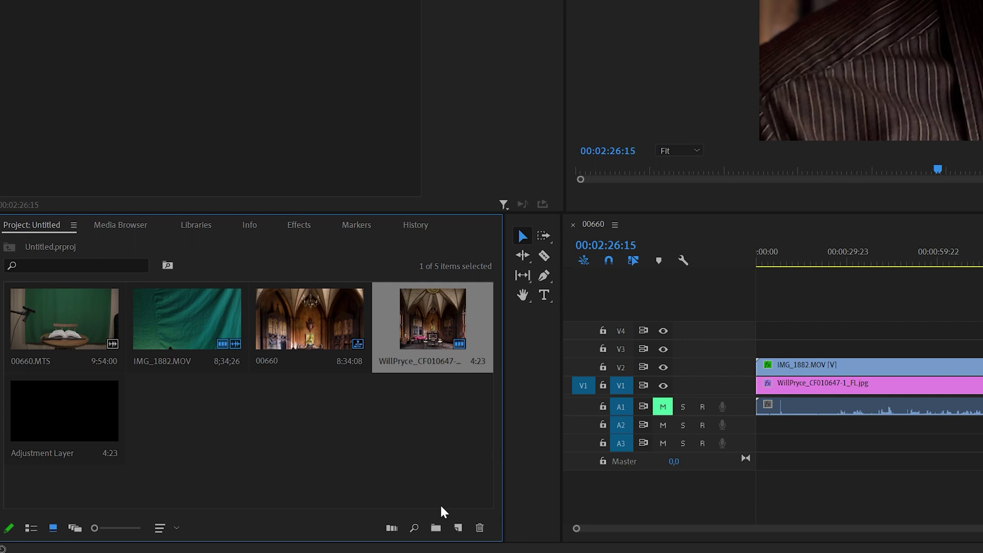
{"action": "left_click", "coordinate": [458, 527]}
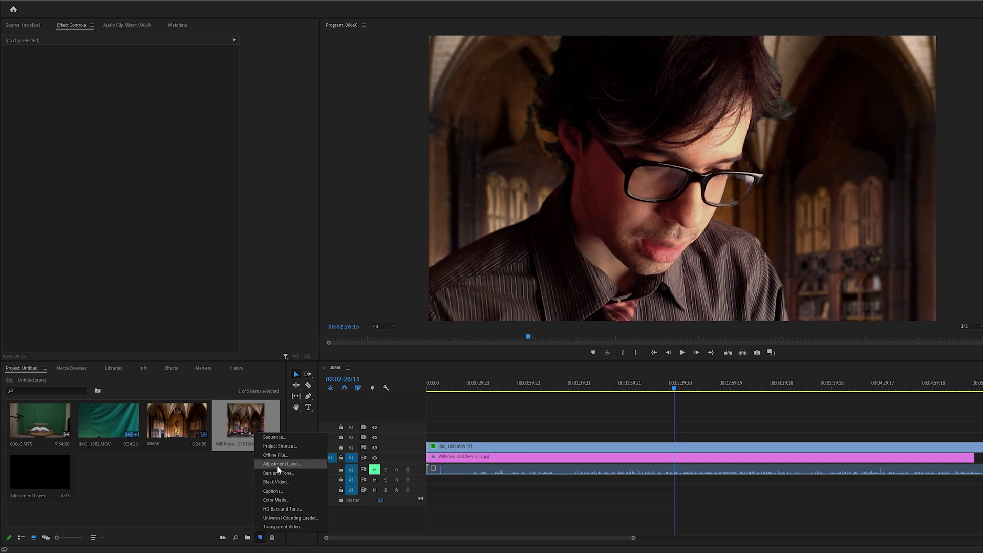
{"action": "left_click", "coordinate": [281, 464]}
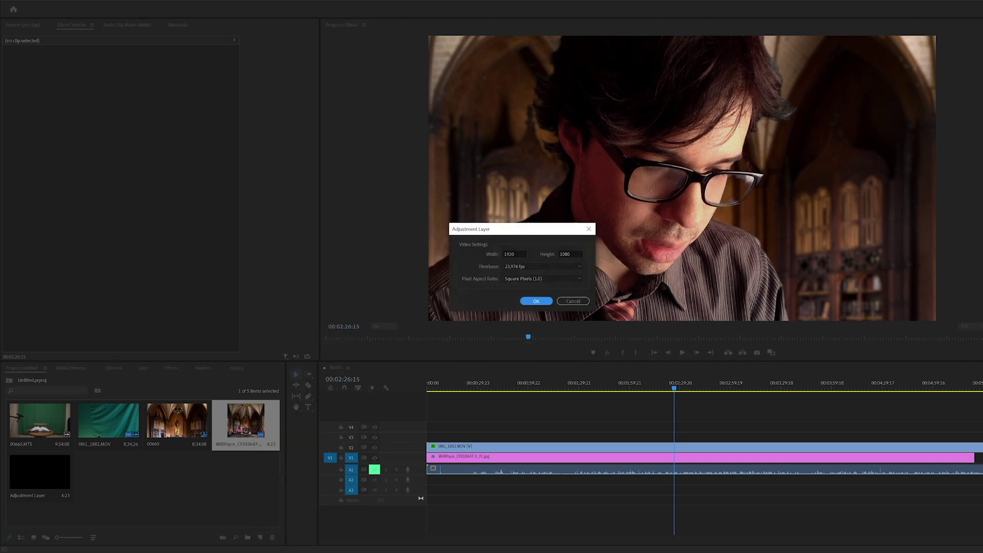
{"action": "left_click", "coordinate": [536, 301]}
{"action": "left_click_drag", "start_coordinate": [128, 471], "coordinate": [975, 448]}
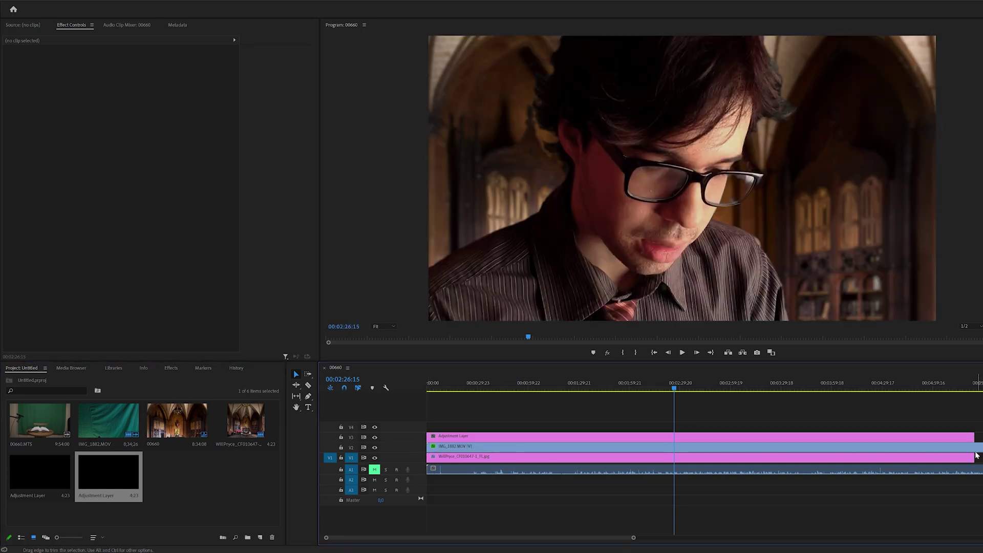
- Search effects for 'gaus' and apply Gaussian Blur to the V3 adjustment layer
{"action": "left_click", "coordinate": [678, 438]}
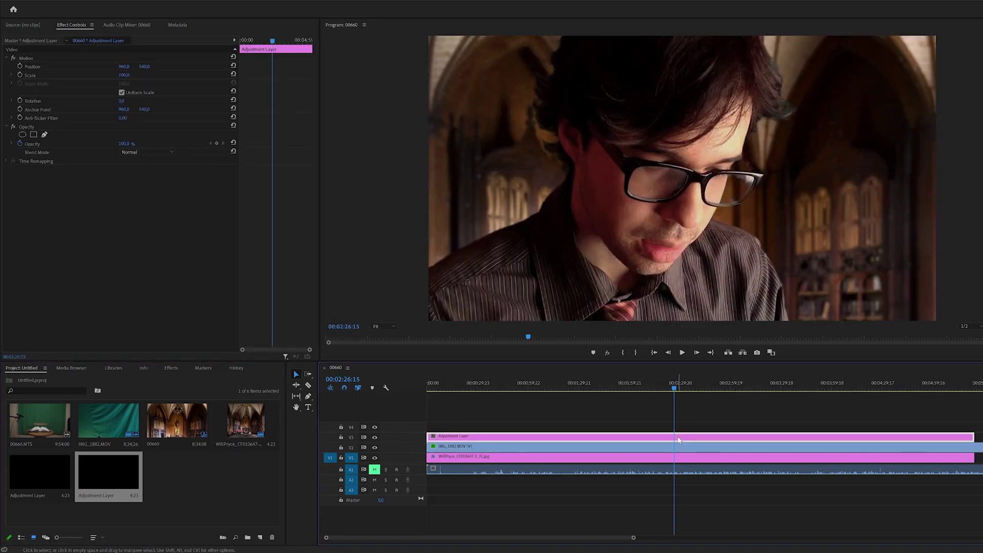
{"action": "left_click", "coordinate": [174, 372]}
{"action": "left_click", "coordinate": [45, 379]}
{"action": "type", "text": "gaus"}
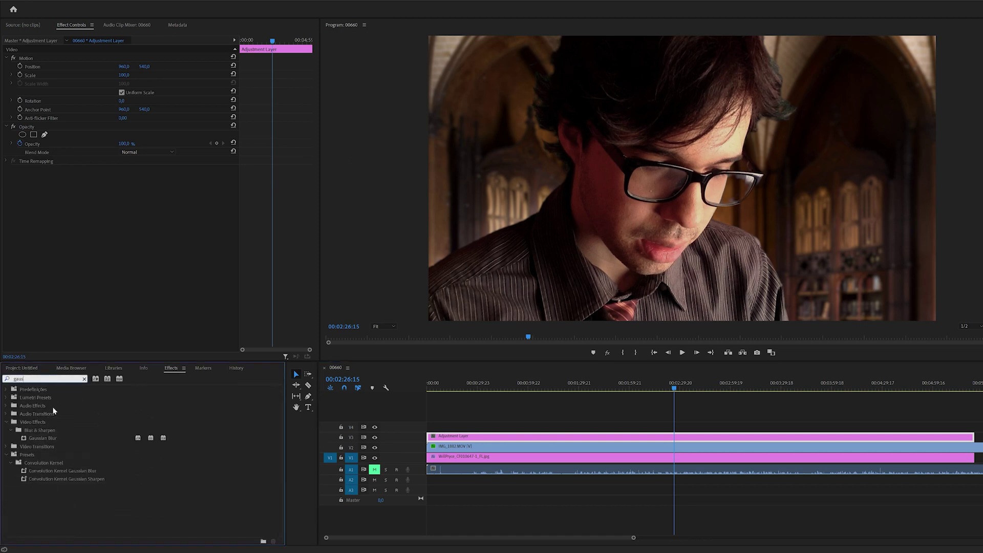
{"action": "left_click_drag", "start_coordinate": [46, 437], "coordinate": [635, 438]}
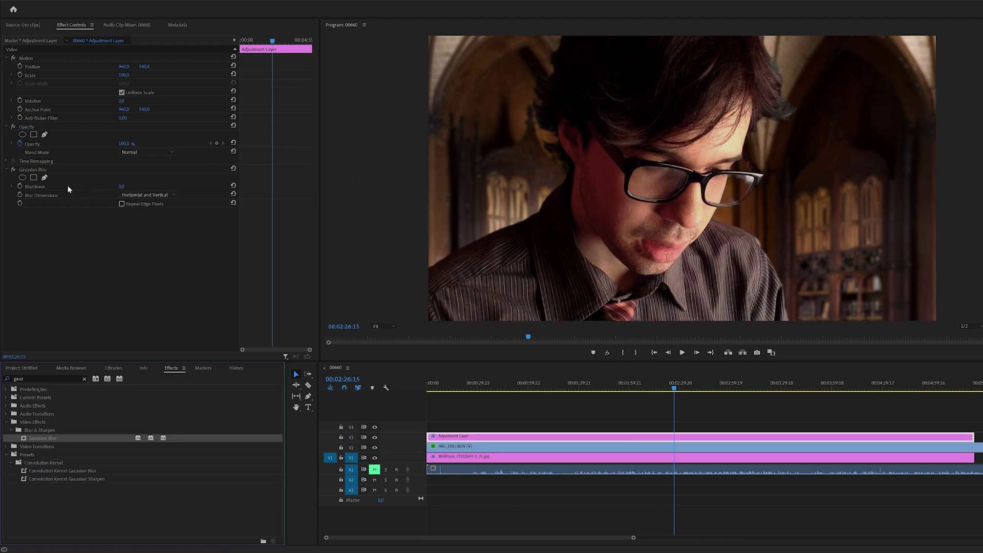
- Lower the adjustment layer's opacity to 15% and turn on Repeat Edge Pixels
{"action": "left_click", "coordinate": [29, 128]}
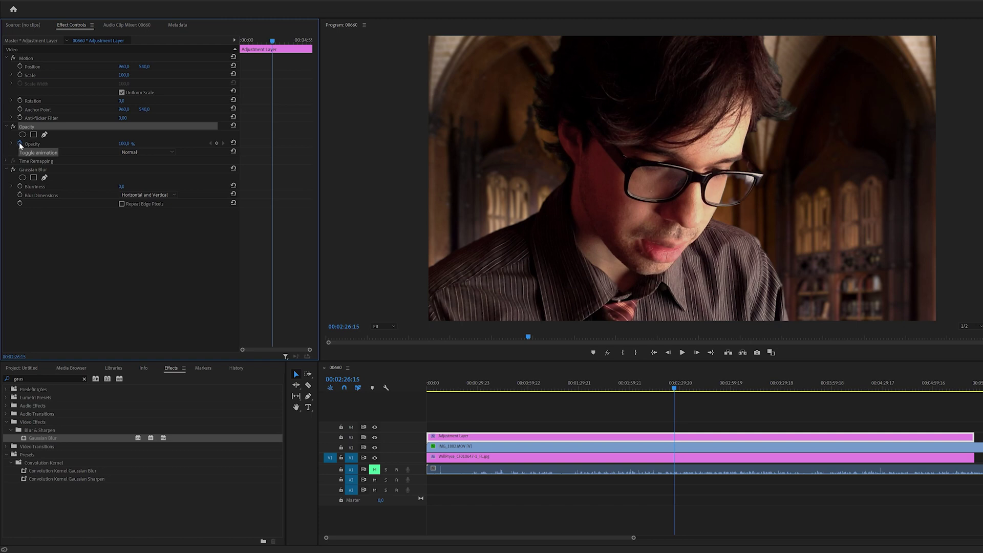
{"action": "left_click", "coordinate": [21, 142]}
{"action": "left_click", "coordinate": [127, 144]}
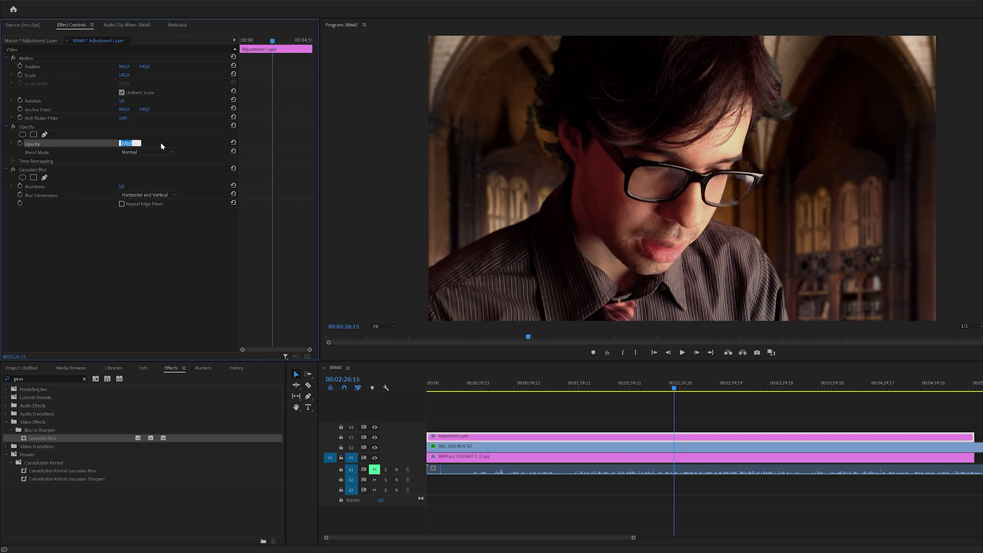
{"action": "type", "text": "15"}
{"action": "key", "text": "Return"}
{"action": "left_click", "coordinate": [121, 205]}
- Set Gaussian Blur blurriness to 54 and drop the layer's opacity to 10%
{"action": "left_click", "coordinate": [122, 187]}
{"action": "key", "text": "Return"}
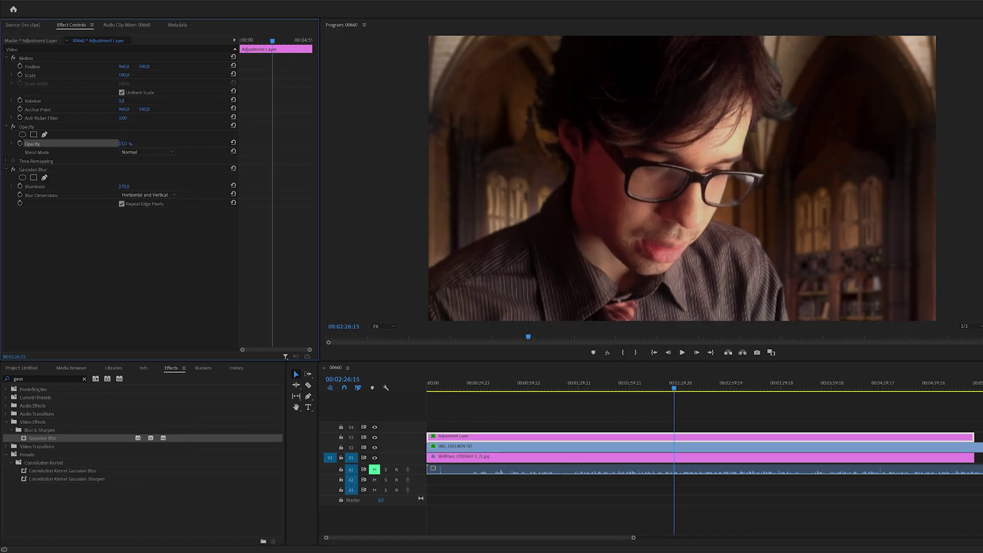
{"action": "type", "text": "49"}
{"action": "key", "text": "Return"}
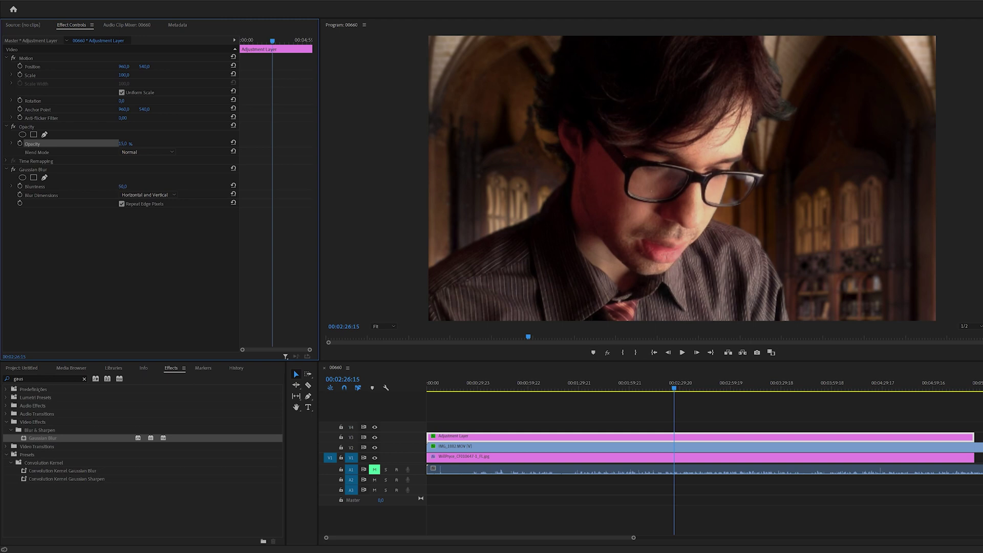
{"action": "left_click_drag", "start_coordinate": [123, 186], "coordinate": [102, 186]}
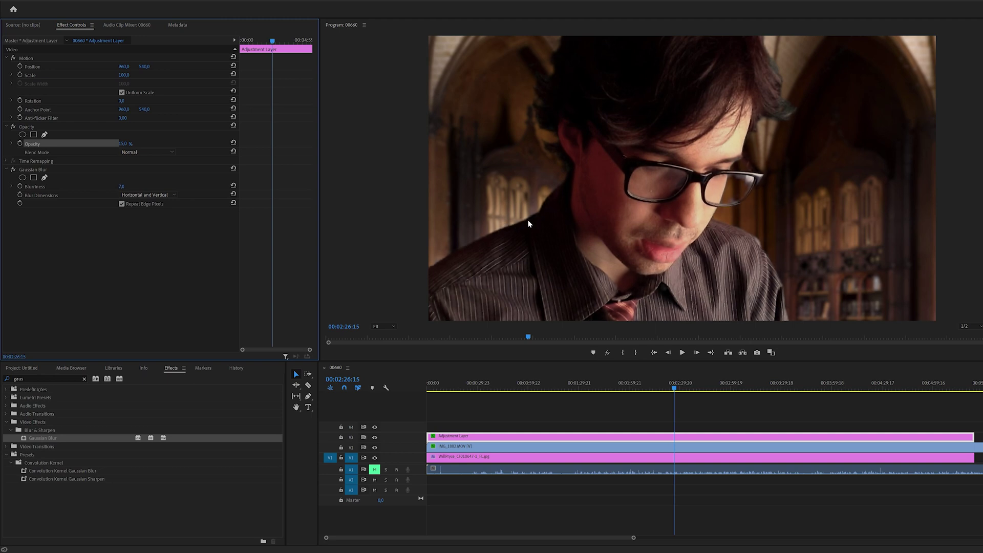
{"action": "key", "text": "ctrl+z"}
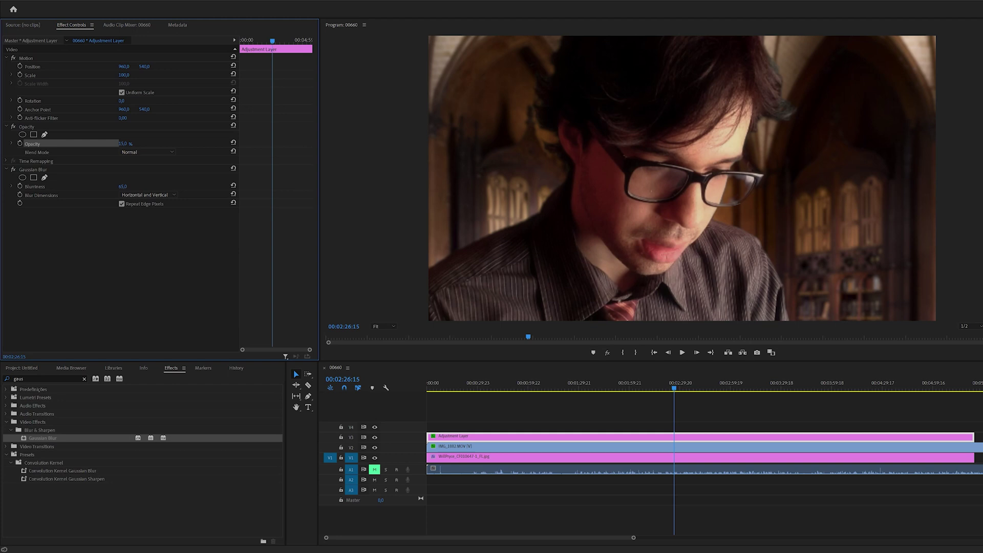
{"action": "left_click_drag", "start_coordinate": [122, 186], "coordinate": [566, 214]}
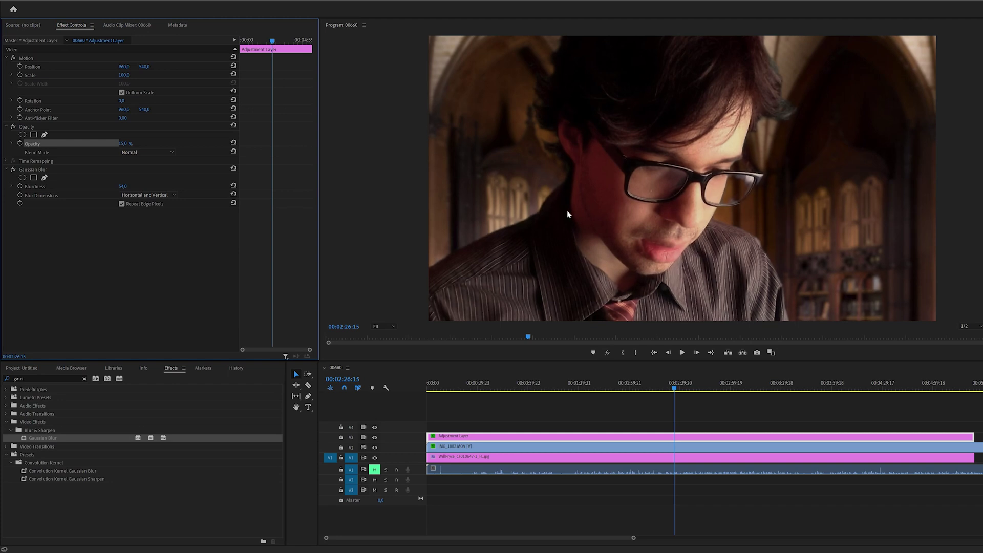
{"action": "left_click", "coordinate": [123, 144]}
{"action": "type", "text": "10"}
{"action": "key", "text": "Return"}
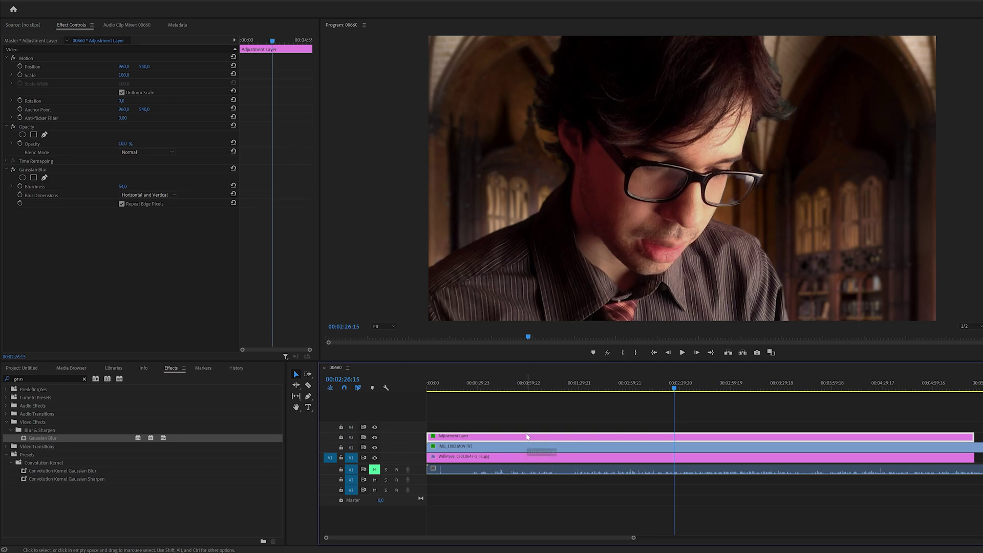
- Alt-drag the V3 adjustment layer onto V4 and scrub the copy's blurriness much higher
{"action": "left_click_drag", "start_coordinate": [531, 440], "coordinate": [526, 431]}
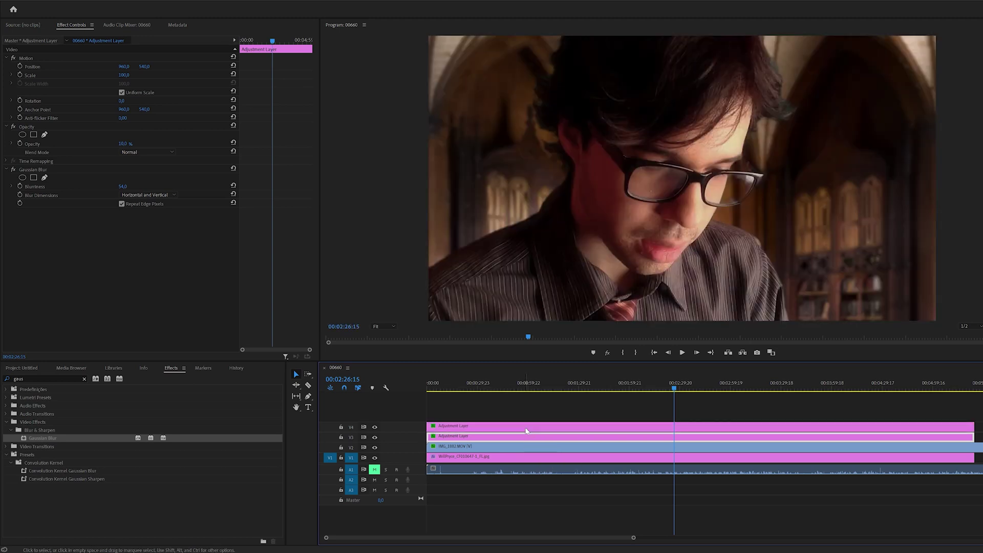
{"action": "left_click", "coordinate": [676, 428]}
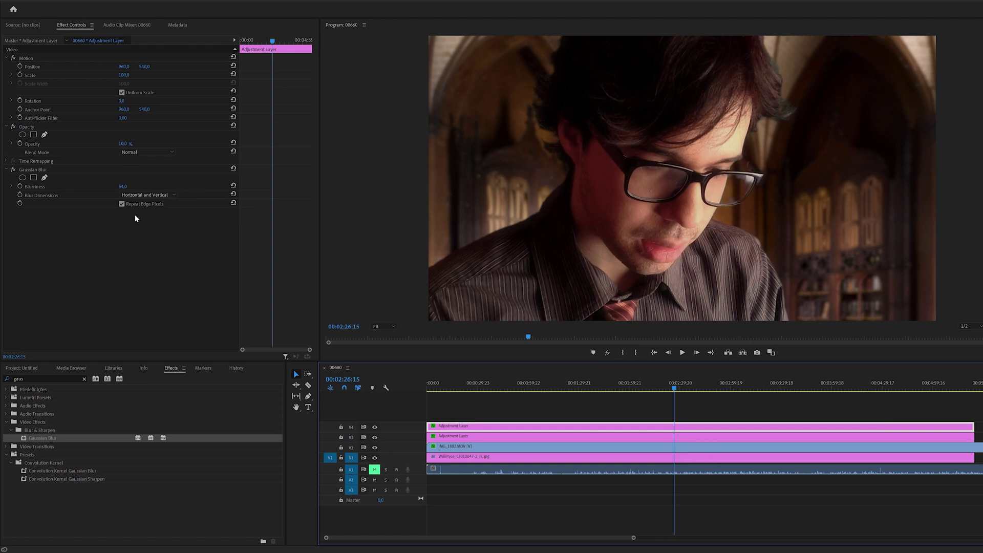
{"action": "left_click_drag", "start_coordinate": [122, 186], "coordinate": [236, 187]}
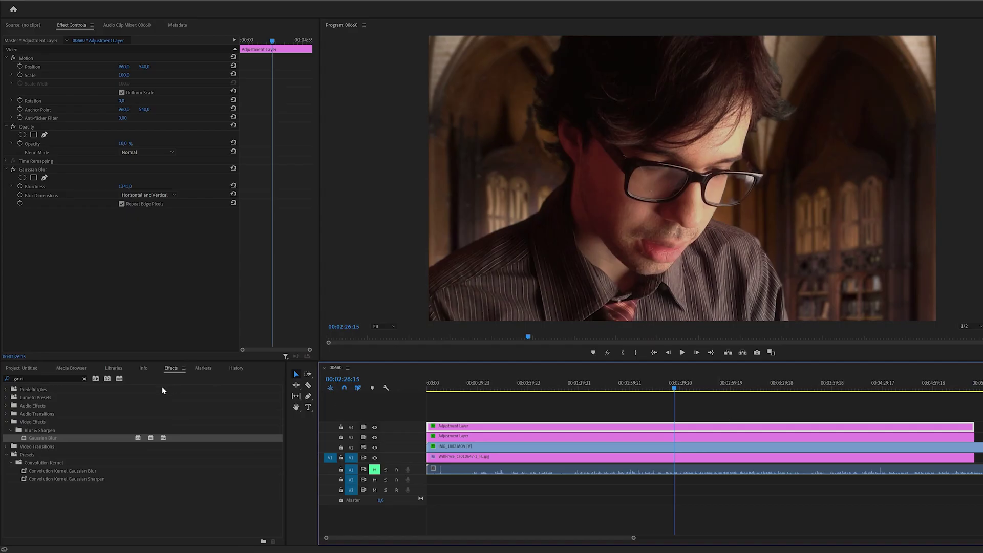
- Create a third adjustment layer and place it on track V5
{"action": "key", "text": "shift+1"}
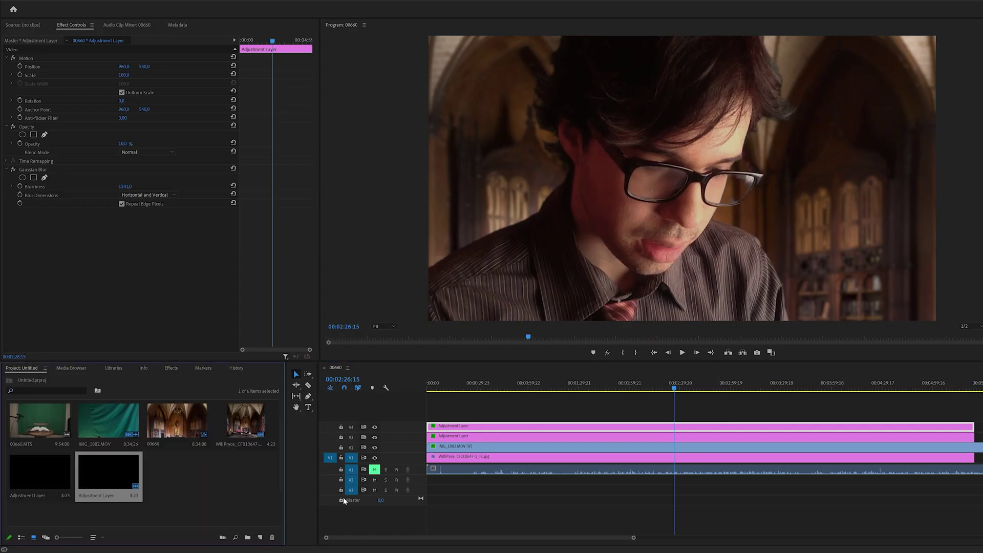
{"action": "left_click", "coordinate": [260, 537]}
{"action": "left_click", "coordinate": [300, 464]}
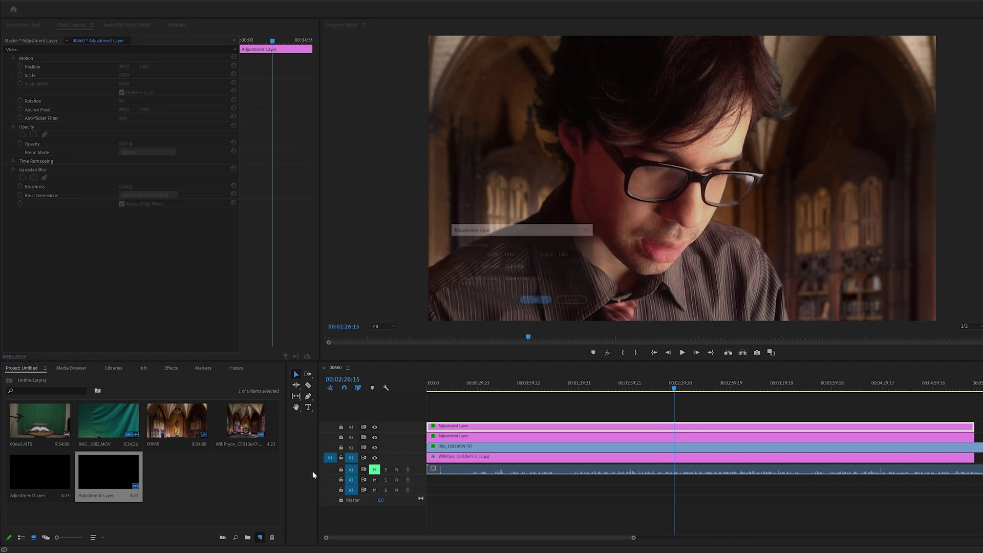
{"action": "left_click", "coordinate": [536, 300]}
{"action": "left_click_drag", "start_coordinate": [177, 474], "coordinate": [974, 416]}
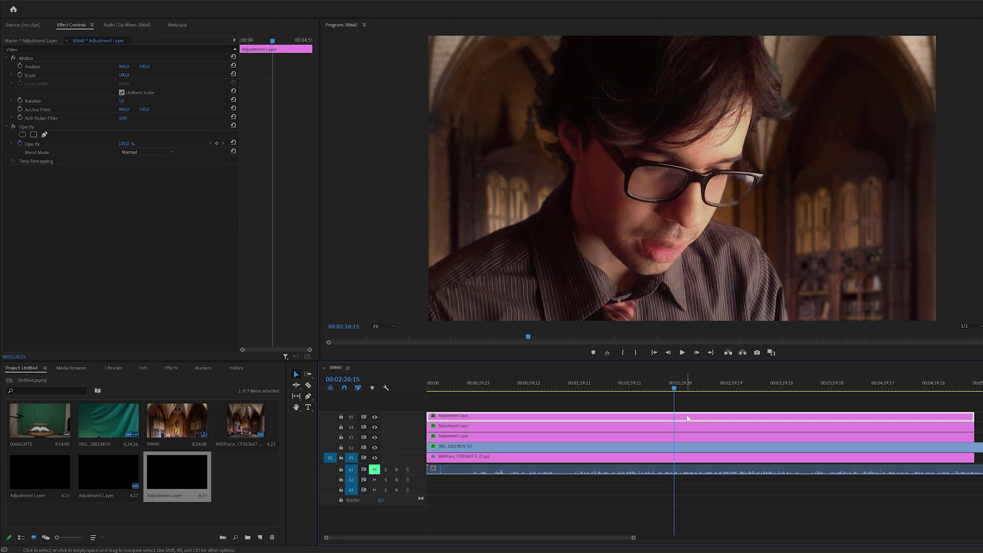
- Apply Lumetri Color from the Color Correction effects to the V5 adjustment layer
{"action": "left_click", "coordinate": [170, 368]}
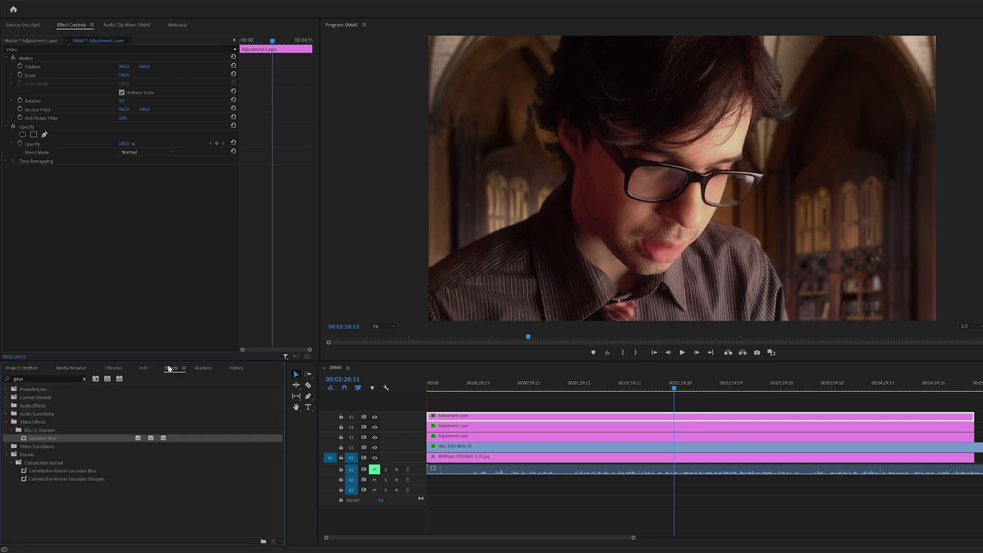
{"action": "left_click", "coordinate": [85, 379]}
{"action": "left_click", "coordinate": [8, 421]}
{"action": "left_click", "coordinate": [11, 455]}
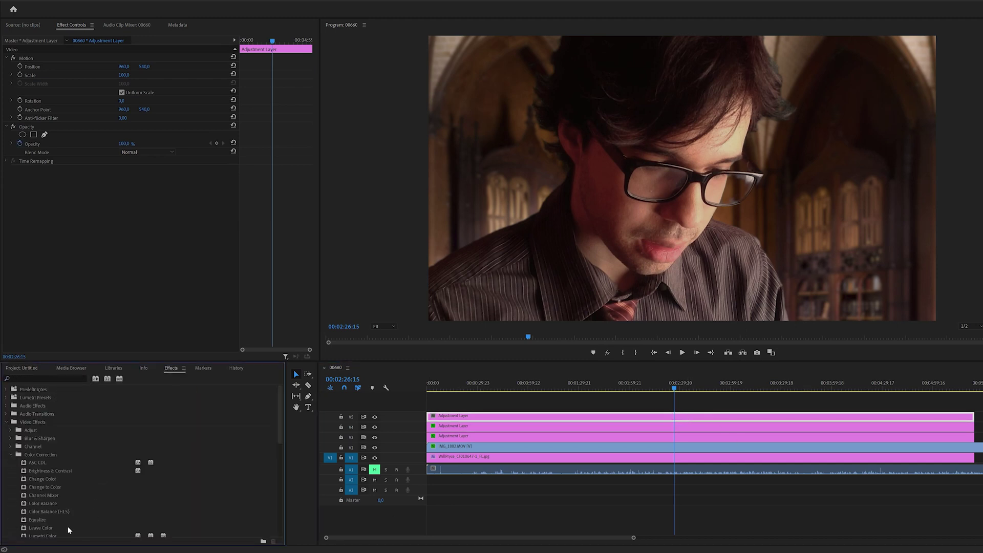
{"action": "scroll", "coordinate": [54, 514], "scroll_direction": "down", "scroll_amount": 1}
{"action": "left_click_drag", "start_coordinate": [41, 528], "coordinate": [528, 418]}
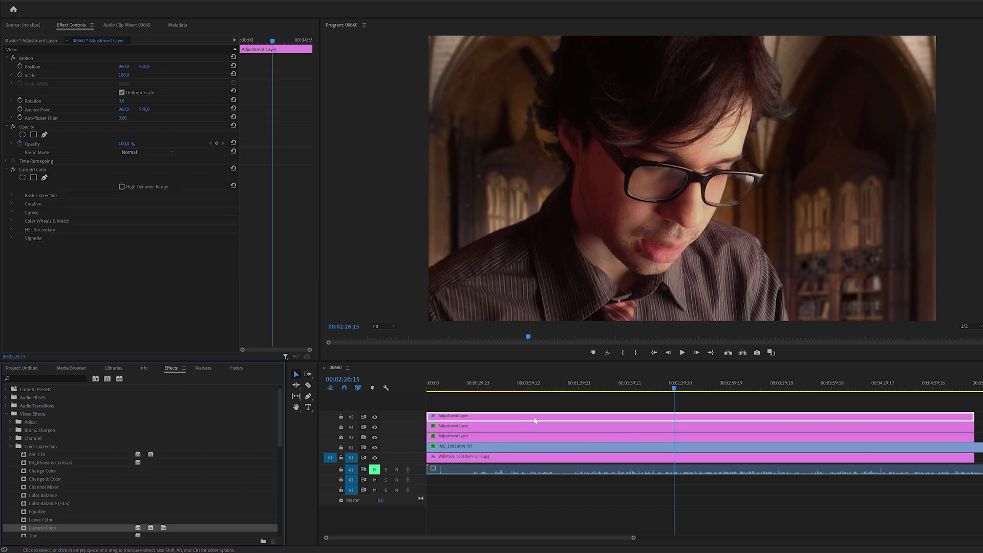
- Choose the Fuji ETERNA 250D Fuji 3510 creative look at about 60 intensity
{"action": "left_click", "coordinate": [12, 204]}
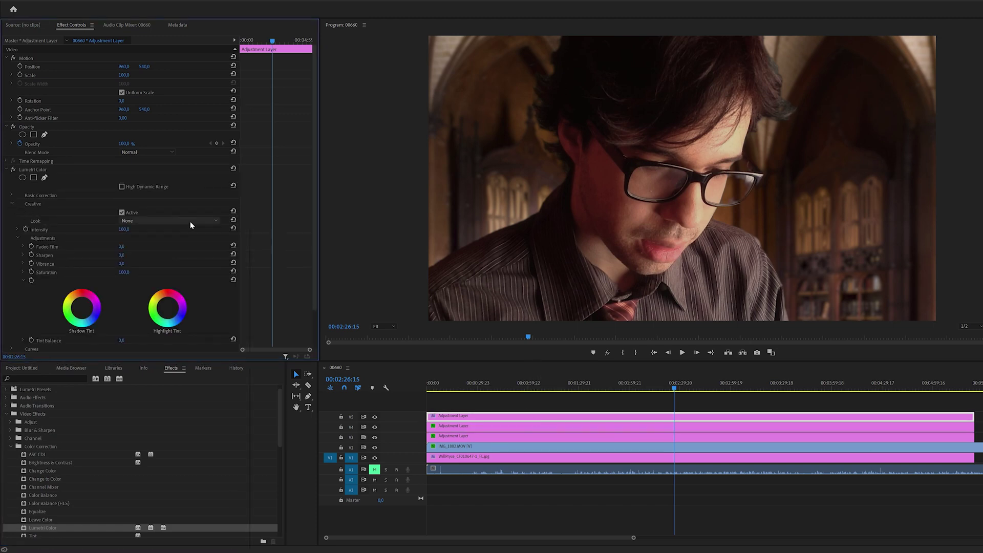
{"action": "left_click", "coordinate": [190, 222]}
{"action": "left_click", "coordinate": [179, 268]}
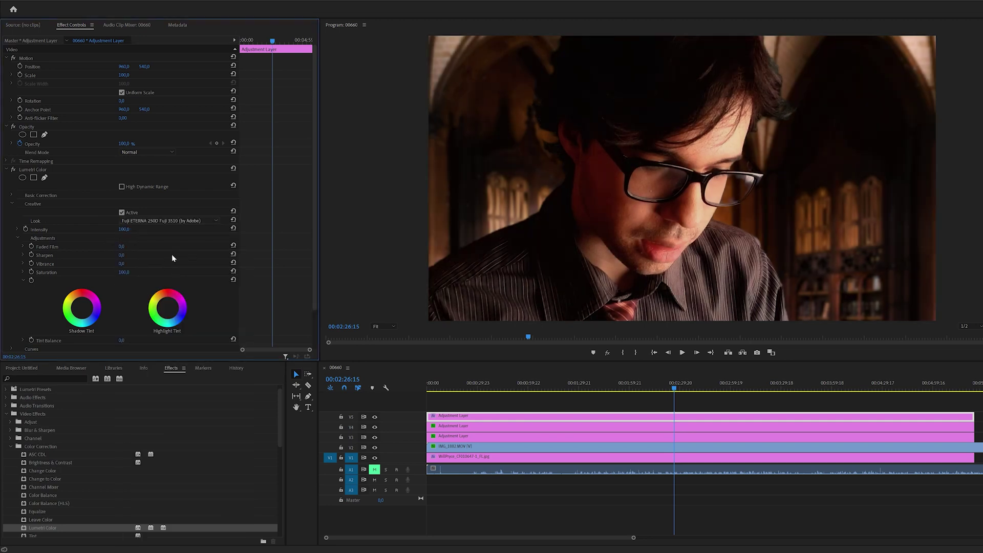
{"action": "left_click", "coordinate": [18, 230]}
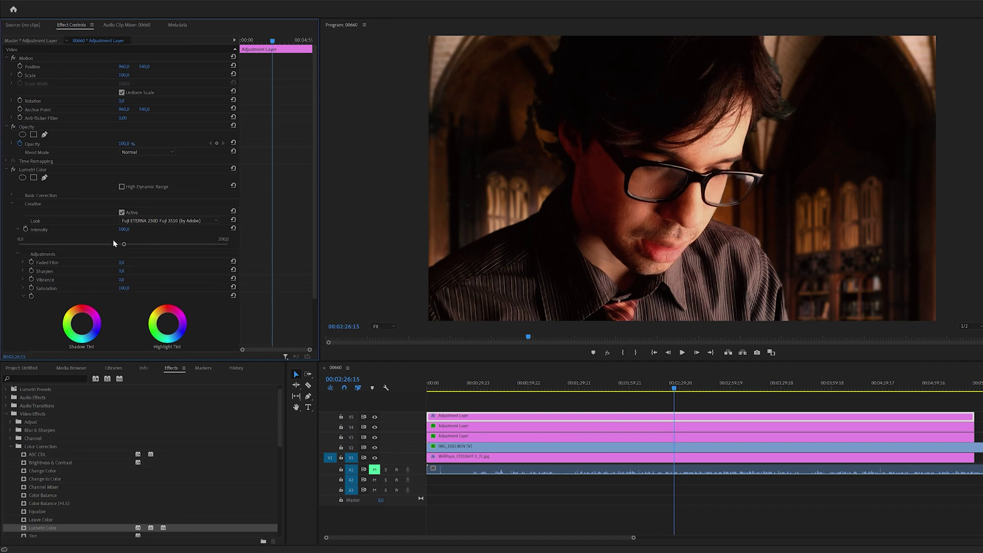
{"action": "left_click_drag", "start_coordinate": [113, 244], "coordinate": [19, 246]}
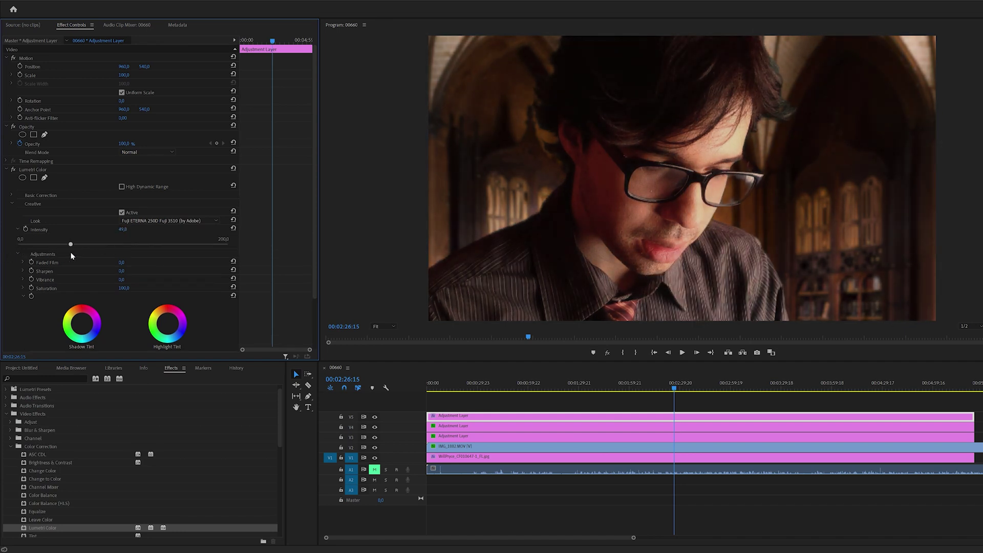
{"action": "left_click_drag", "start_coordinate": [78, 252], "coordinate": [81, 252]}
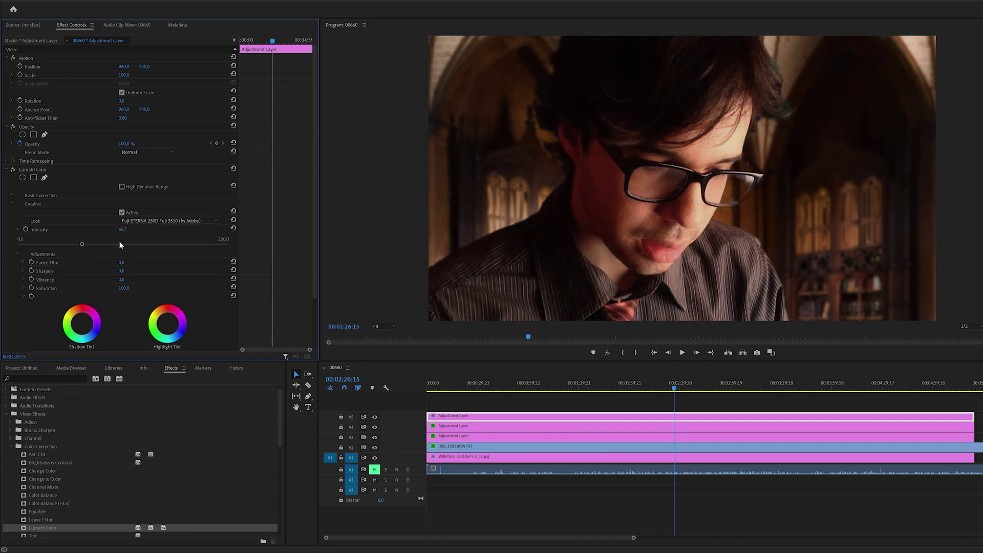
{"action": "left_click", "coordinate": [128, 228]}
- Set the Lumetri Faded Film amount to 5
{"action": "left_click", "coordinate": [122, 262]}
{"action": "type", "text": "5"}
{"action": "key", "text": "Return"}
{"action": "left_click", "coordinate": [123, 262]}
{"action": "type", "text": "5"}
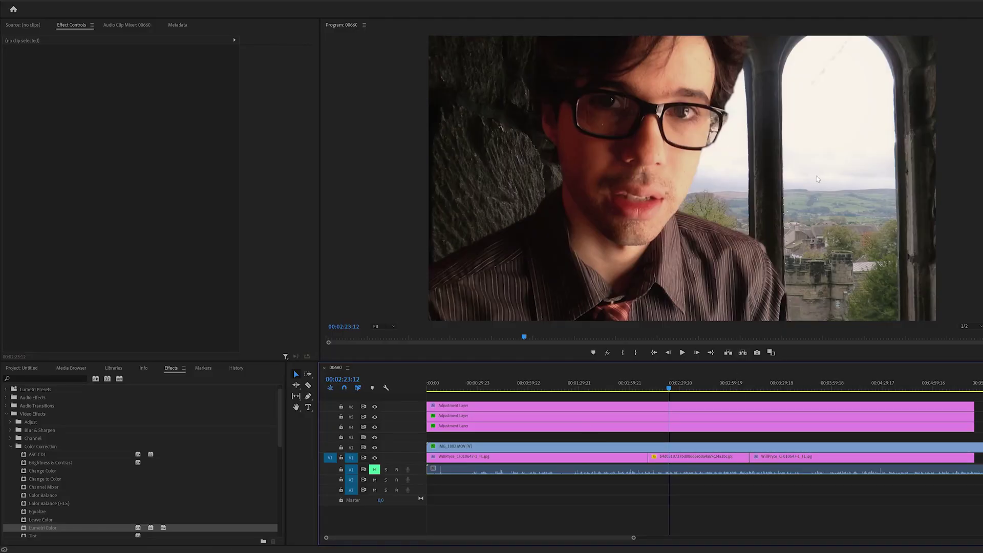
- Apply Gaussian Blur to the middle V1 background image and set a light blurriness
{"action": "left_click", "coordinate": [671, 457]}
{"action": "left_click", "coordinate": [41, 378]}
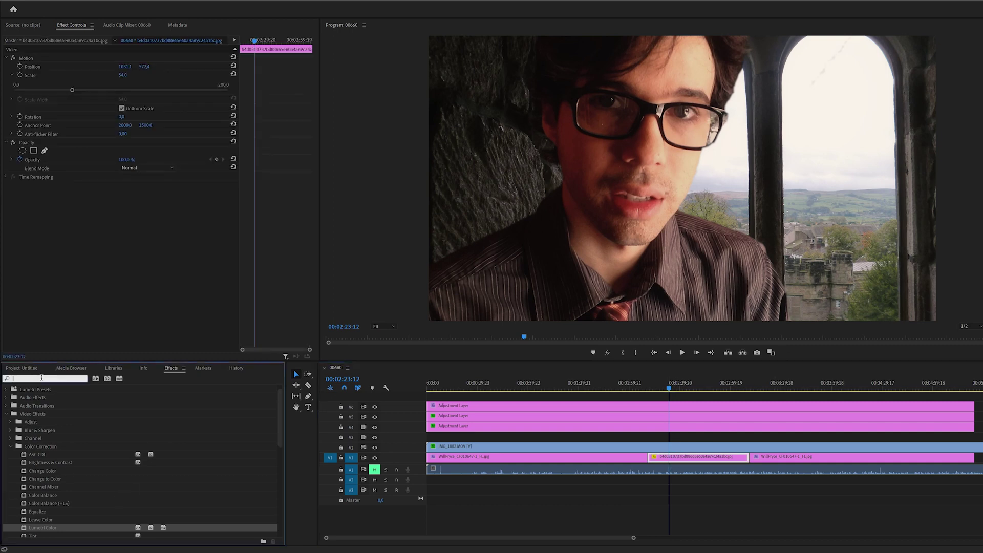
{"action": "type", "text": "gaus"}
{"action": "left_click_drag", "start_coordinate": [43, 439], "coordinate": [656, 458]}
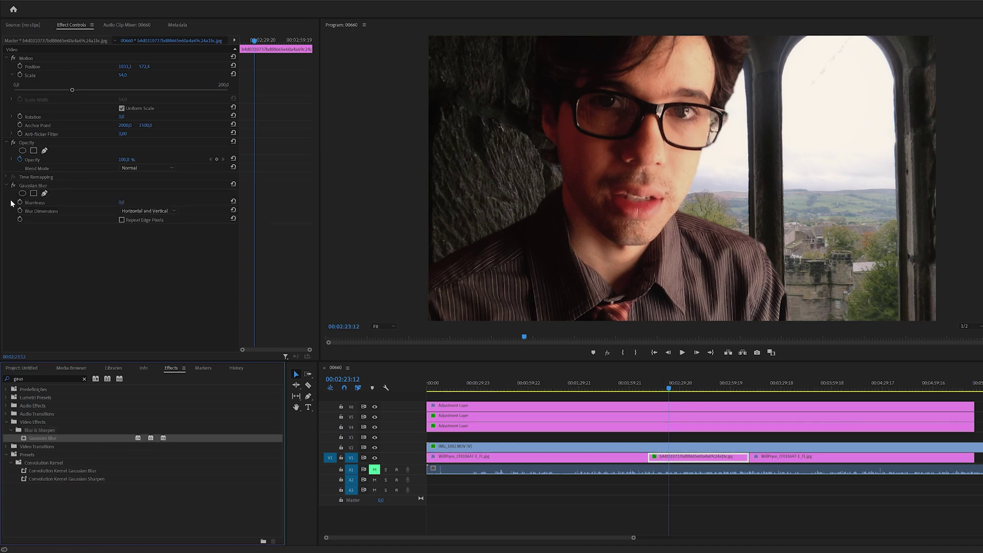
{"action": "left_click_drag", "start_coordinate": [16, 217], "coordinate": [99, 220]}
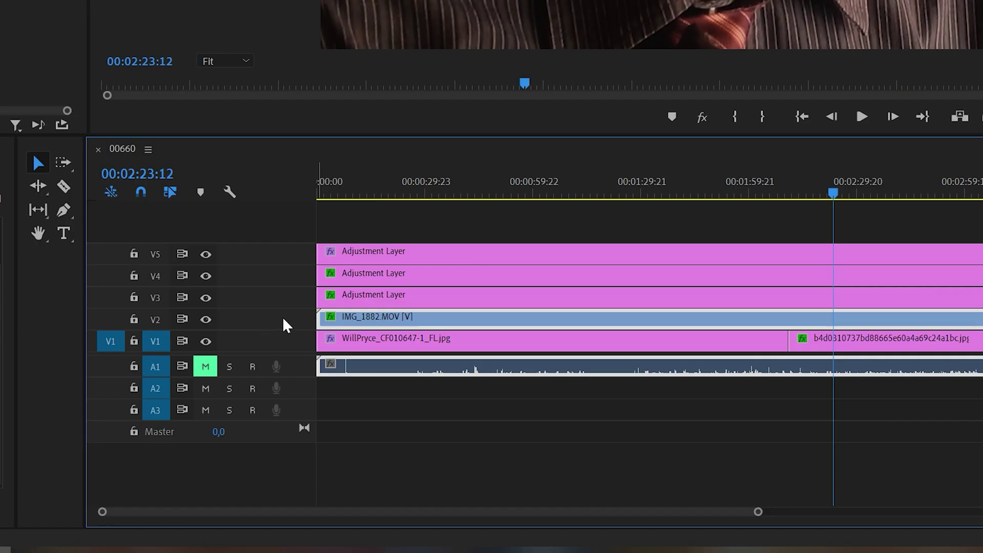
- Add a new video track, then briefly hide and re-show the V4–V6 adjustment layers
{"action": "right_click", "coordinate": [283, 320]}
{"action": "left_click", "coordinate": [304, 350]}
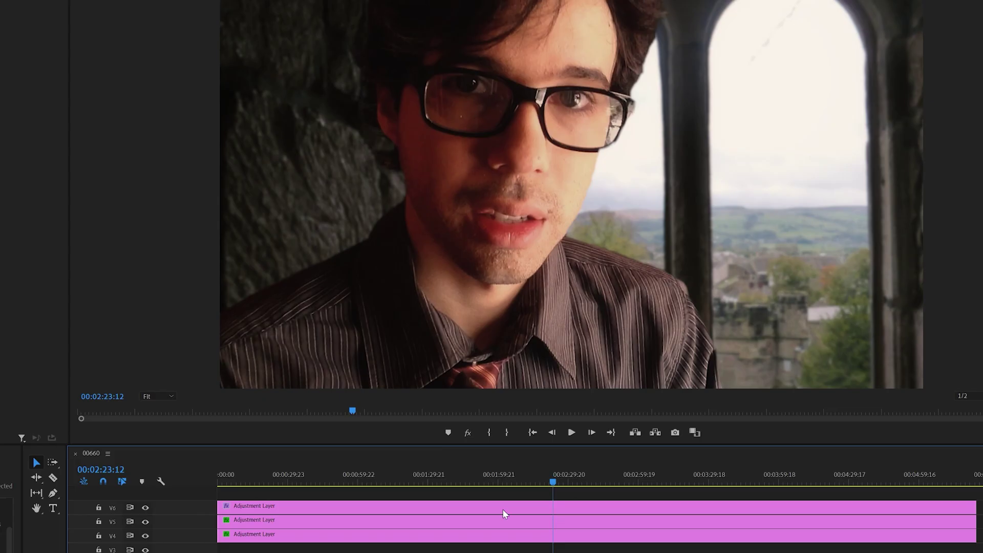
{"action": "left_click", "coordinate": [619, 428]}
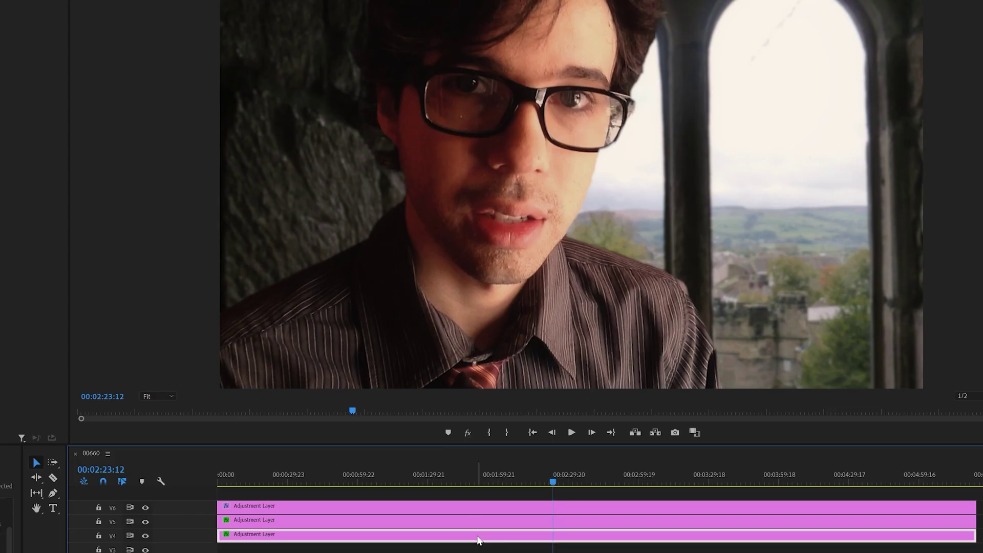
{"action": "left_click", "coordinate": [145, 522]}
{"action": "left_click", "coordinate": [145, 507]}
{"action": "left_click", "coordinate": [145, 536]}
{"action": "left_click", "coordinate": [145, 536]}
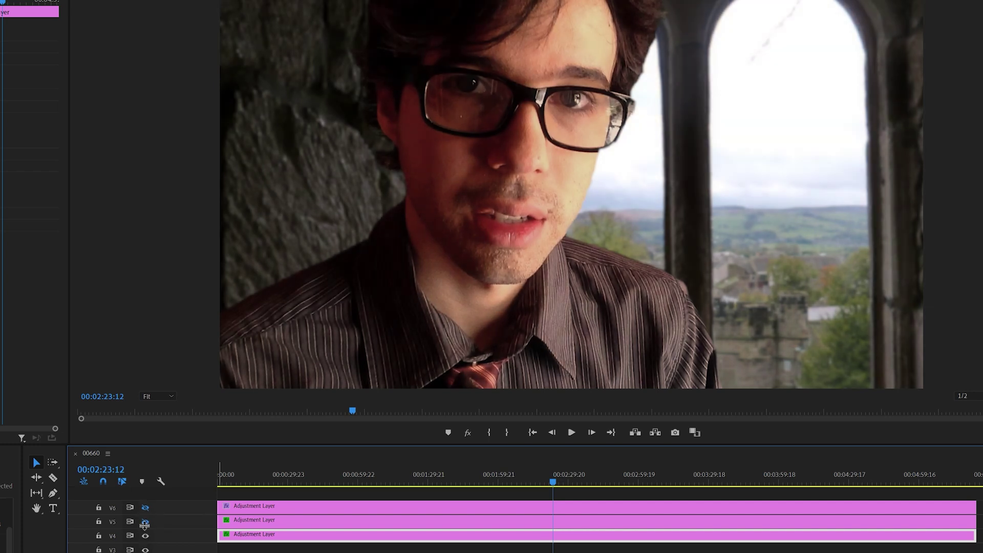
{"action": "left_click", "coordinate": [145, 522]}
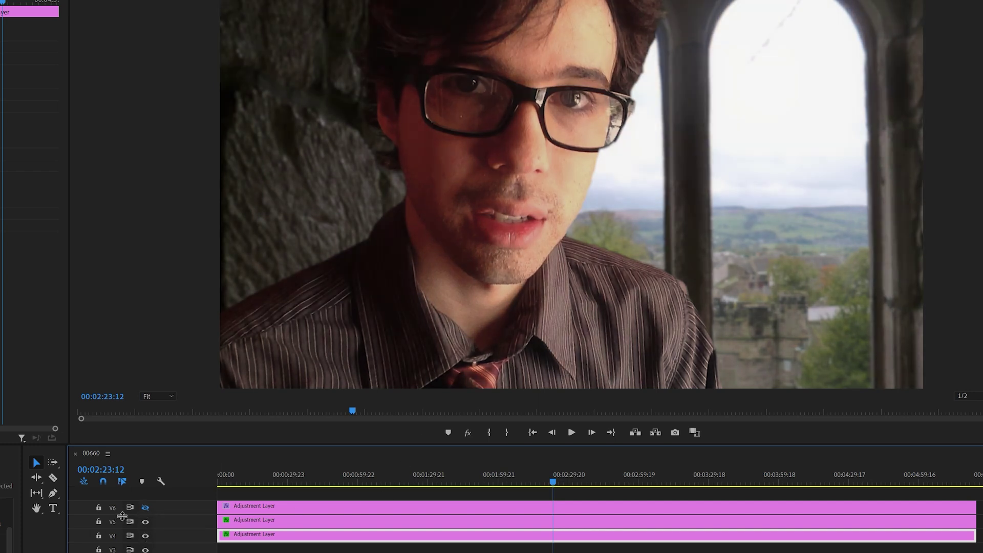
{"action": "left_click", "coordinate": [145, 507]}
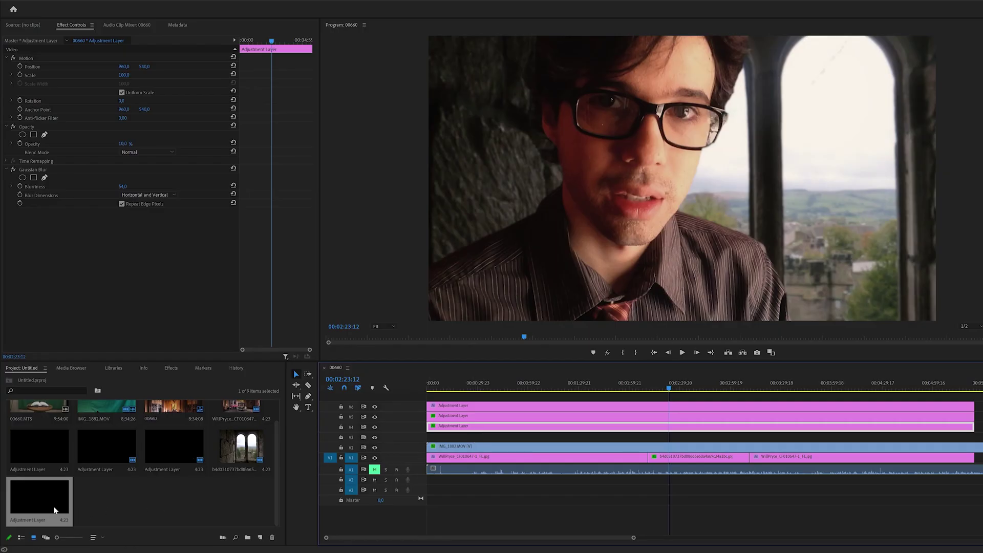
- Create a new adjustment layer across the new V3 track and select it
{"action": "left_click", "coordinate": [260, 537]}
{"action": "left_click", "coordinate": [271, 467]}
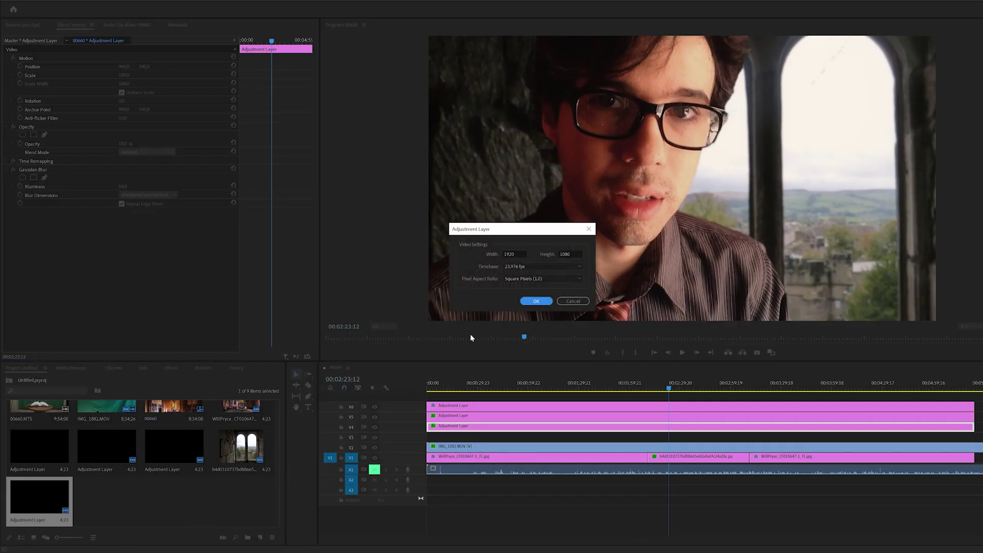
{"action": "left_click", "coordinate": [536, 301]}
{"action": "left_click_drag", "start_coordinate": [107, 496], "coordinate": [974, 438]}
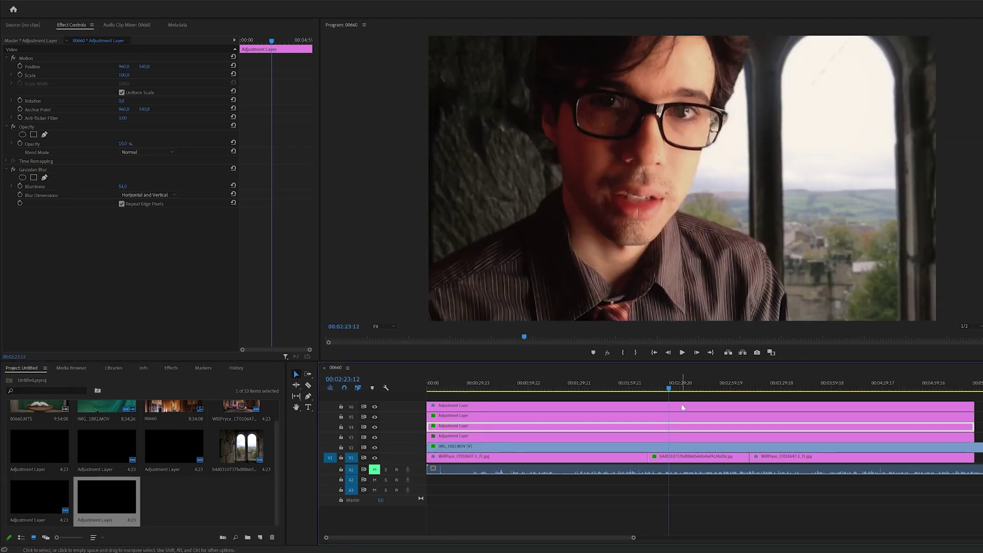
{"action": "left_click", "coordinate": [685, 439]}
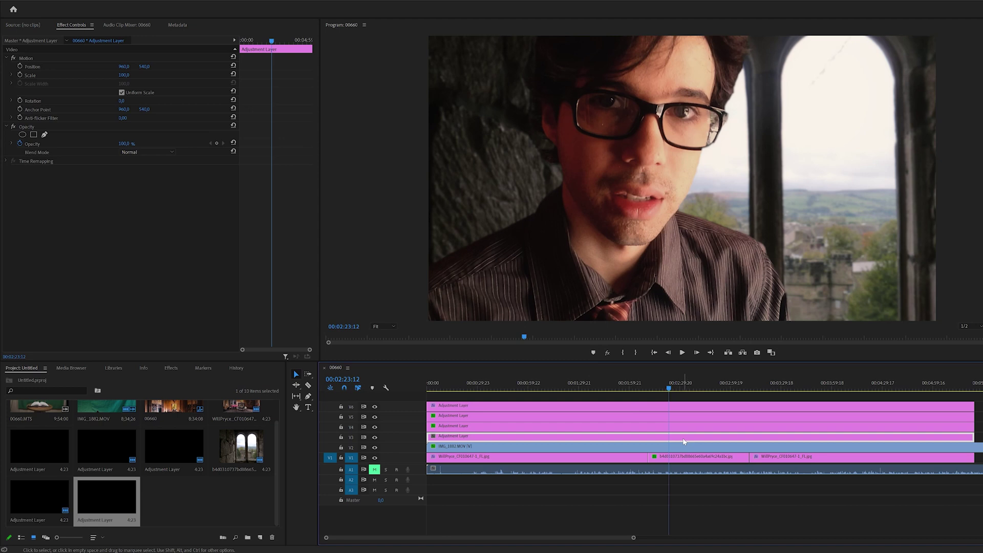
{"action": "left_click", "coordinate": [172, 369]}
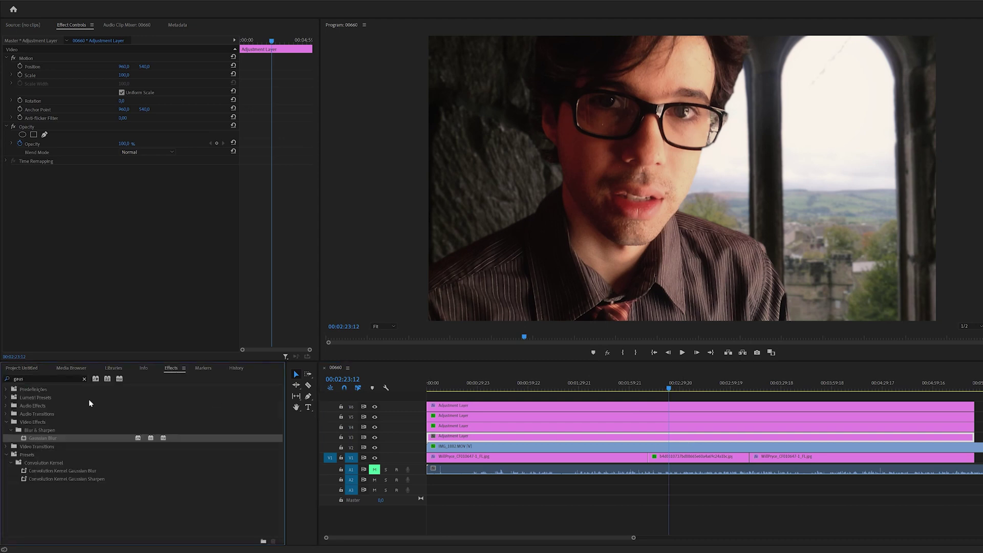
{"action": "left_click", "coordinate": [84, 379]}
{"action": "left_click", "coordinate": [11, 454]}
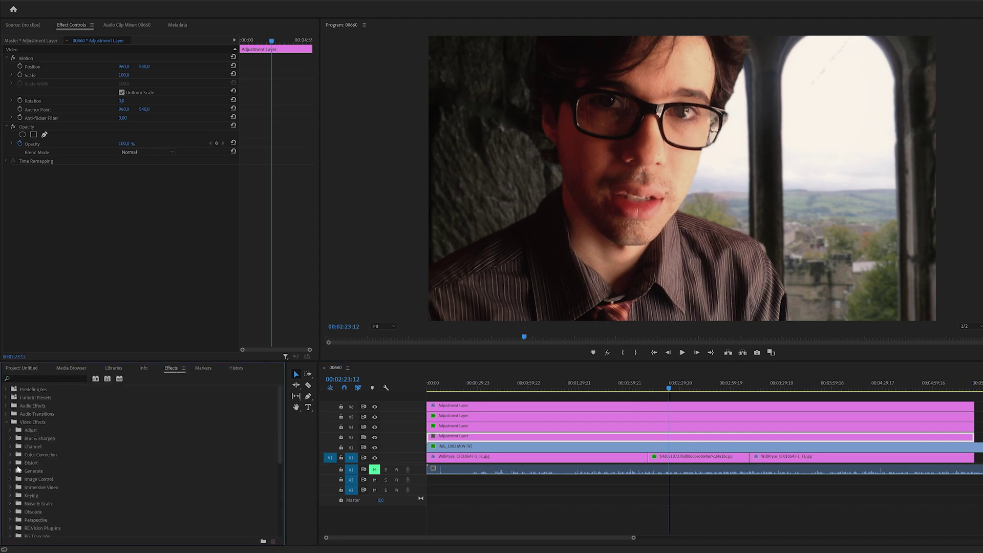
{"action": "scroll", "coordinate": [41, 486], "scroll_direction": "down", "scroll_amount": 2}
- Apply Lumetri Color to the V3 layer and pull its RGB curve to extreme contrast
{"action": "left_click_drag", "start_coordinate": [42, 512], "coordinate": [659, 434]}
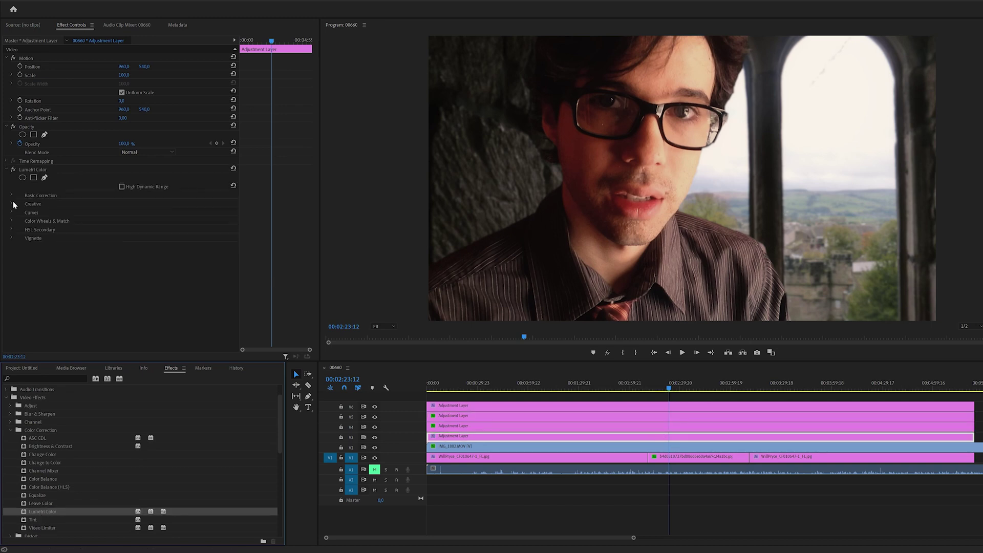
{"action": "left_click", "coordinate": [27, 212]}
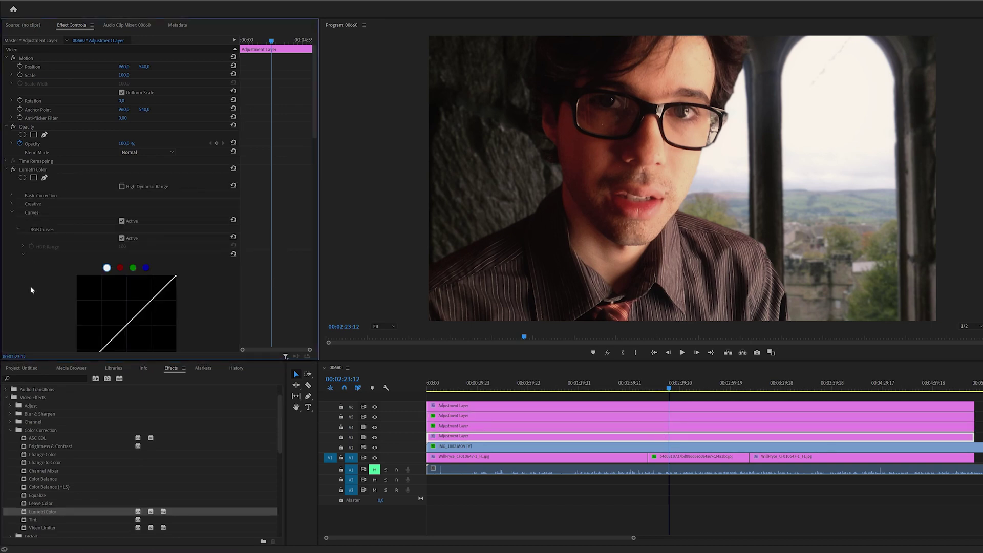
{"action": "scroll", "coordinate": [39, 308], "scroll_direction": "down", "scroll_amount": 5}
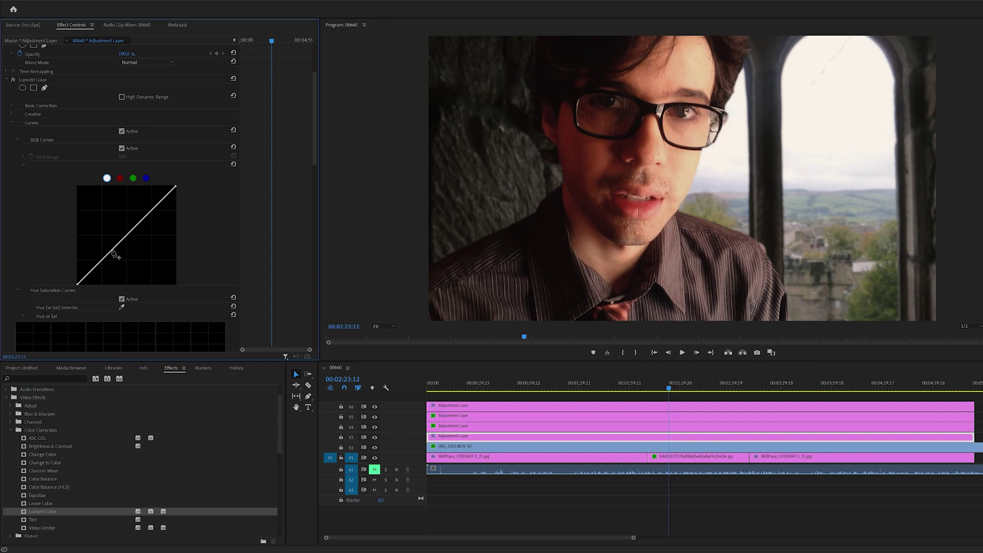
{"action": "left_click_drag", "start_coordinate": [113, 252], "coordinate": [173, 276]}
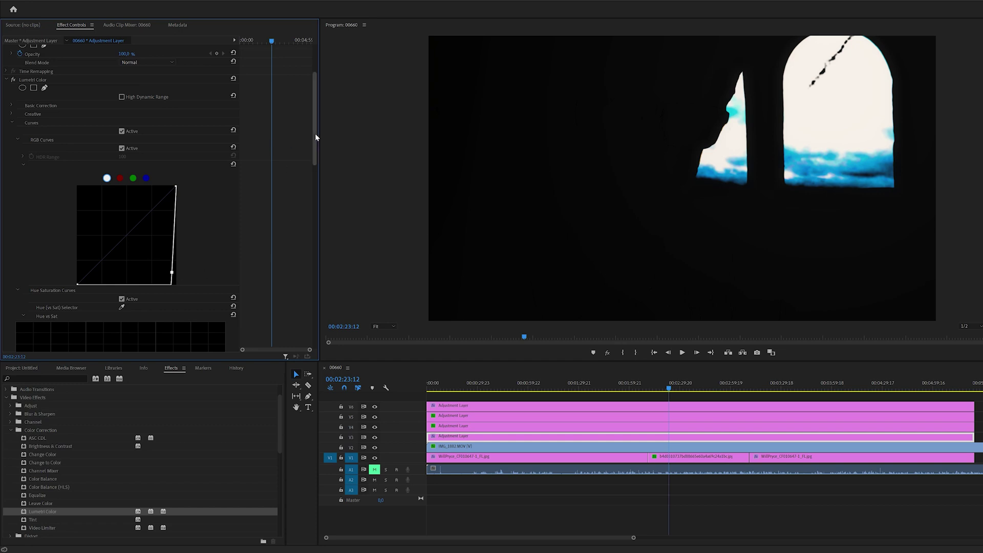
- Set the V3 adjustment layer to Screen blending and apply Gaussian Blur to it
{"action": "scroll", "coordinate": [291, 106], "scroll_direction": "up", "scroll_amount": 3}
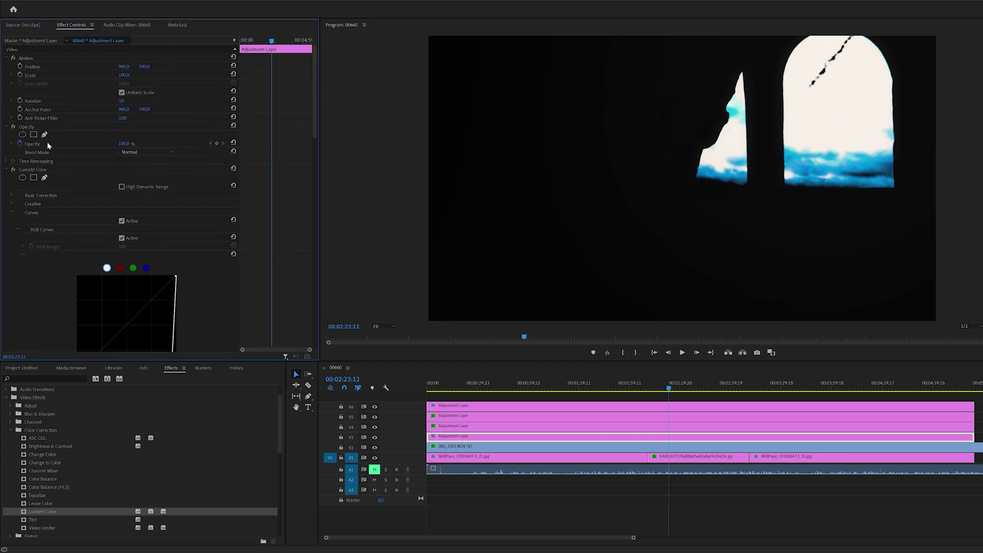
{"action": "left_click", "coordinate": [146, 152]}
{"action": "left_click", "coordinate": [156, 236]}
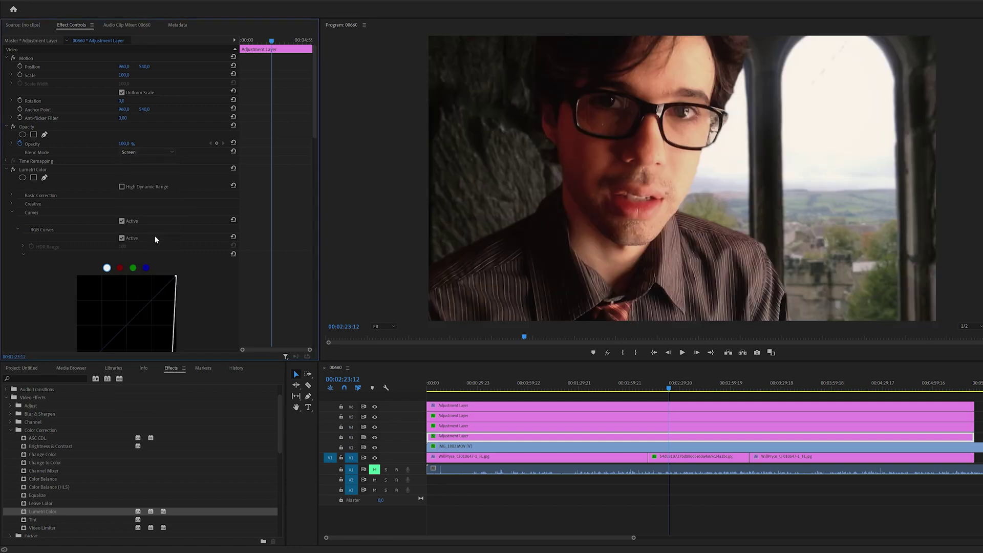
{"action": "left_click", "coordinate": [69, 379]}
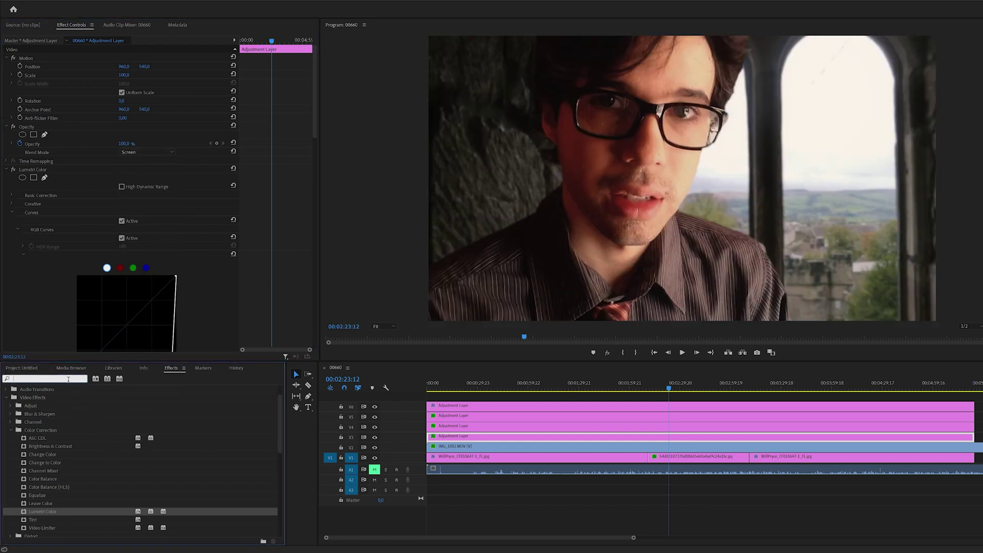
{"action": "type", "text": "gaus"}
{"action": "left_click", "coordinate": [47, 439]}
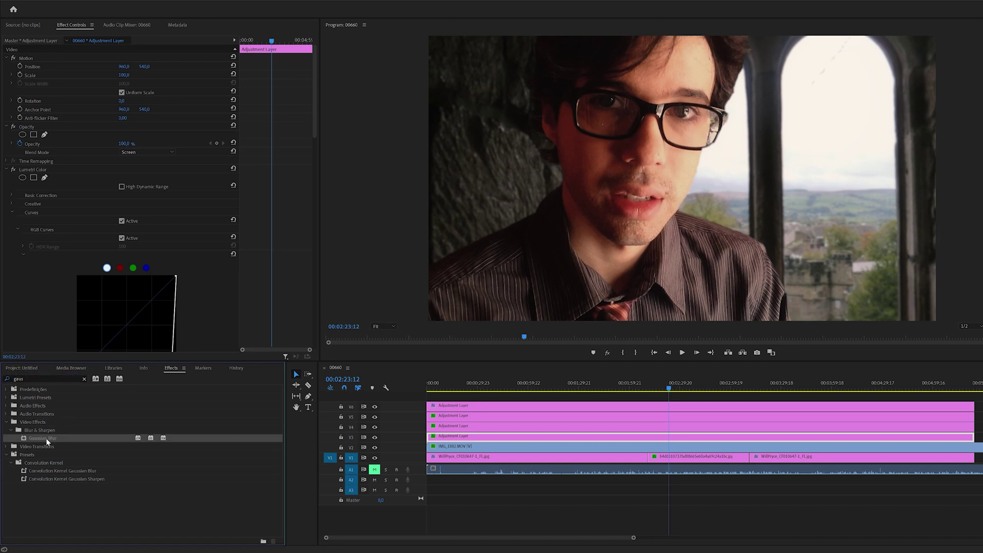
{"action": "left_click_drag", "start_coordinate": [48, 441], "coordinate": [581, 441]}
- Turn on Repeat Edge Pixels, nudge blurriness down to 73, and lower the layer's opacity
{"action": "left_click", "coordinate": [29, 171]}
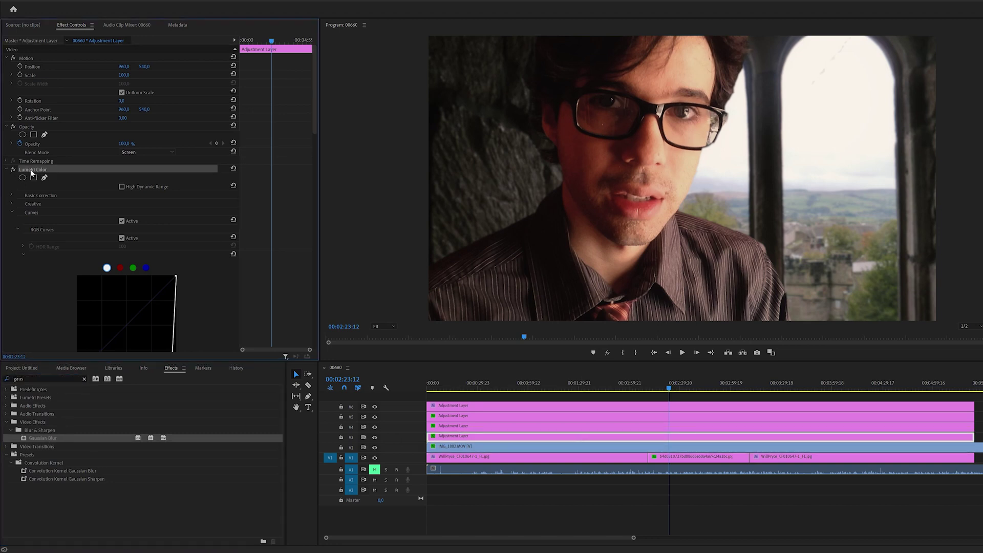
{"action": "left_click", "coordinate": [7, 171]}
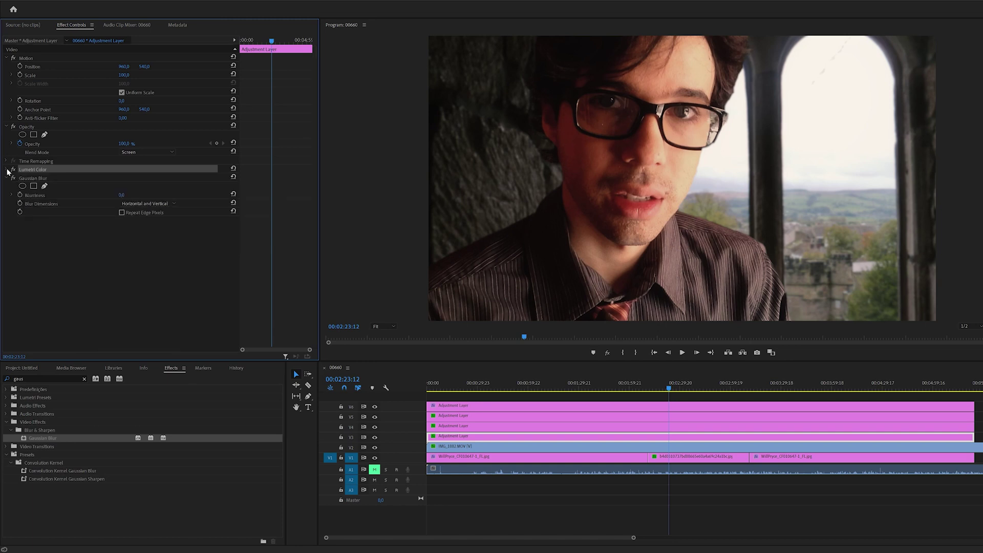
{"action": "left_click", "coordinate": [43, 179]}
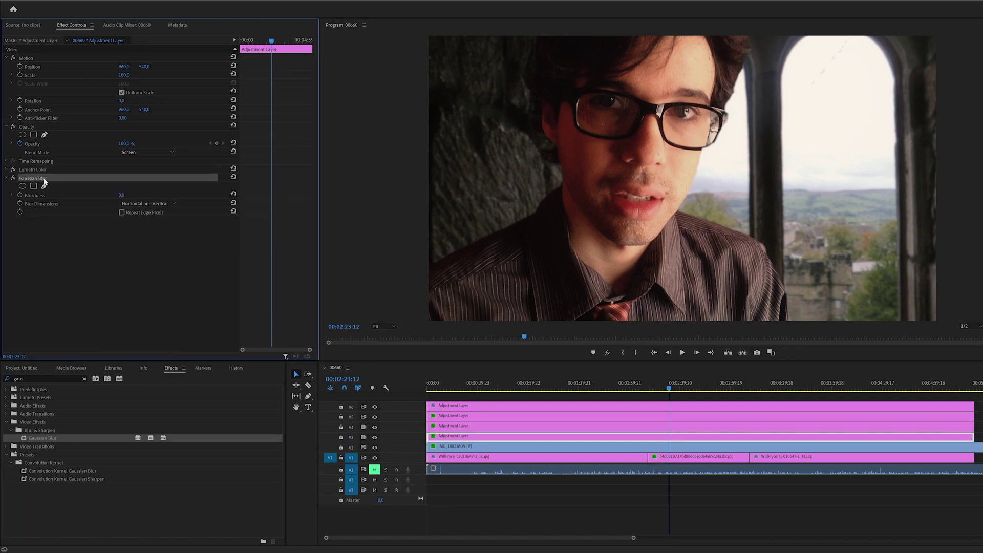
{"action": "left_click", "coordinate": [122, 212]}
{"action": "left_click", "coordinate": [88, 194]}
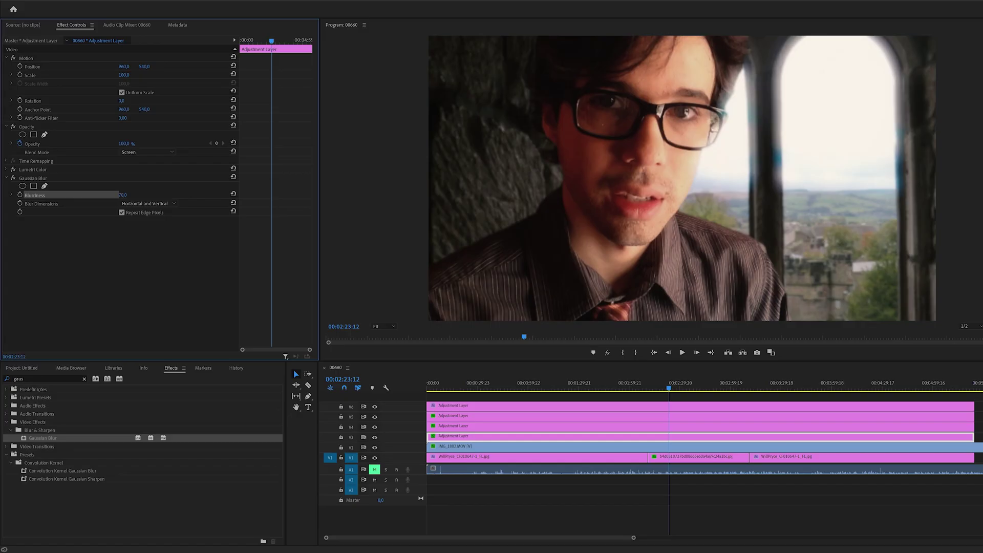
{"action": "key", "text": "Down"}
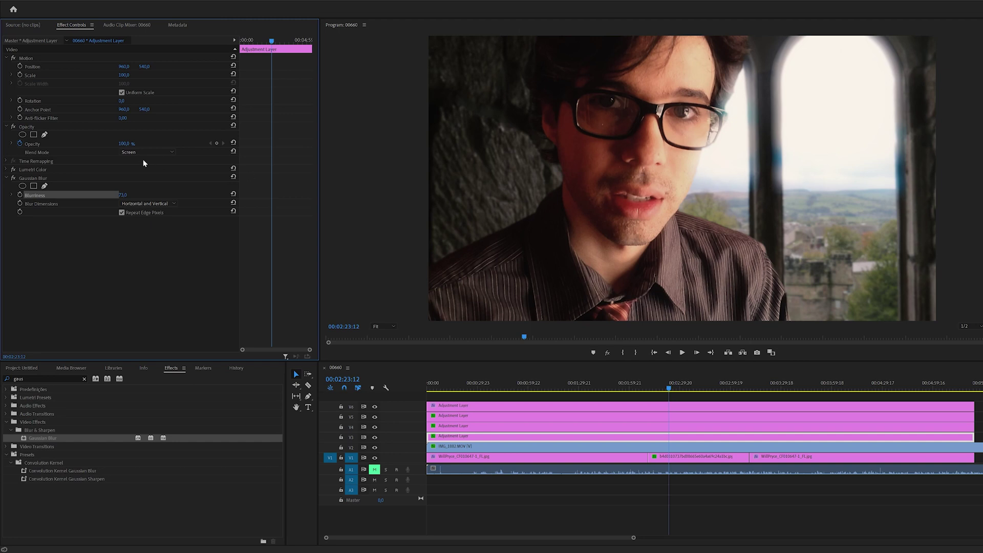
{"action": "left_click", "coordinate": [34, 145]}
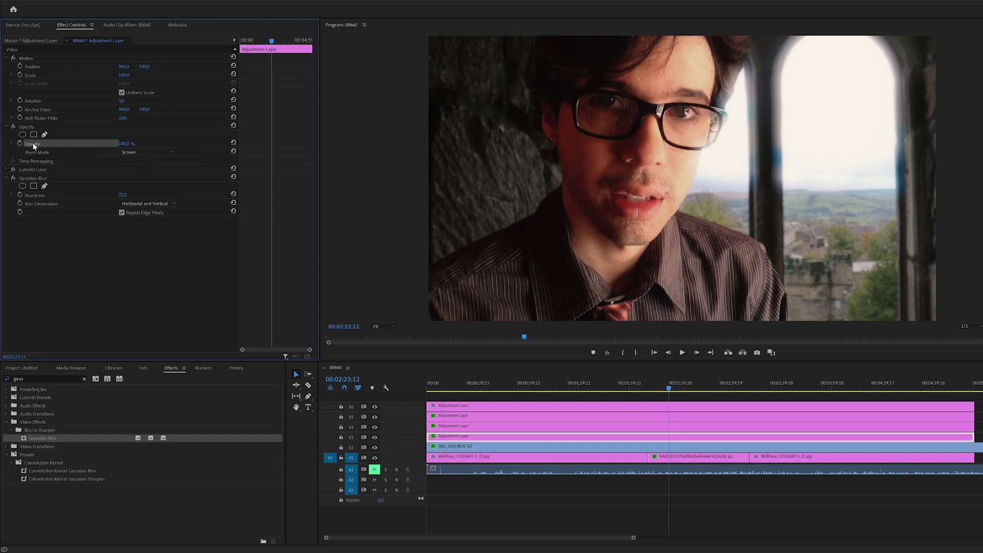
{"action": "left_click", "coordinate": [11, 145]}
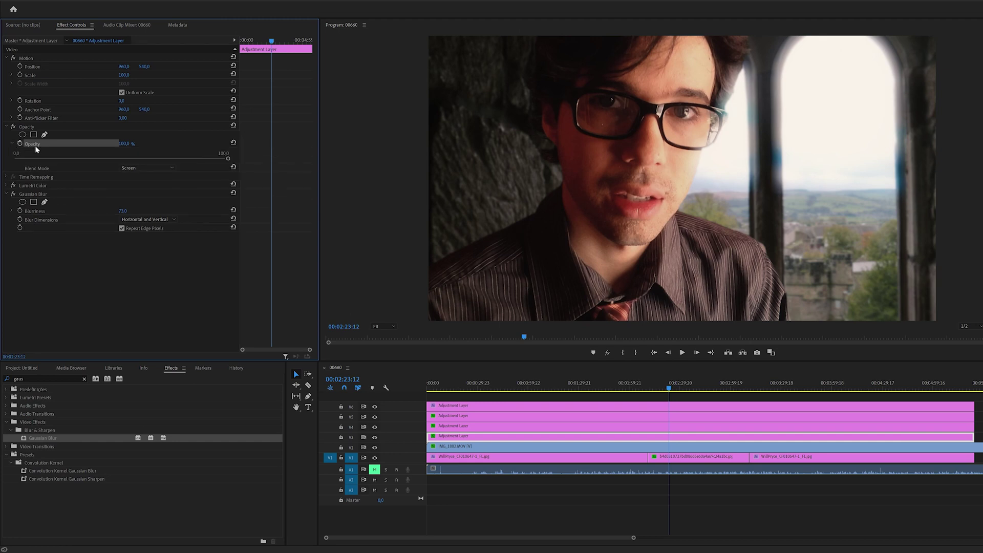
{"action": "left_click_drag", "start_coordinate": [197, 159], "coordinate": [87, 175]}
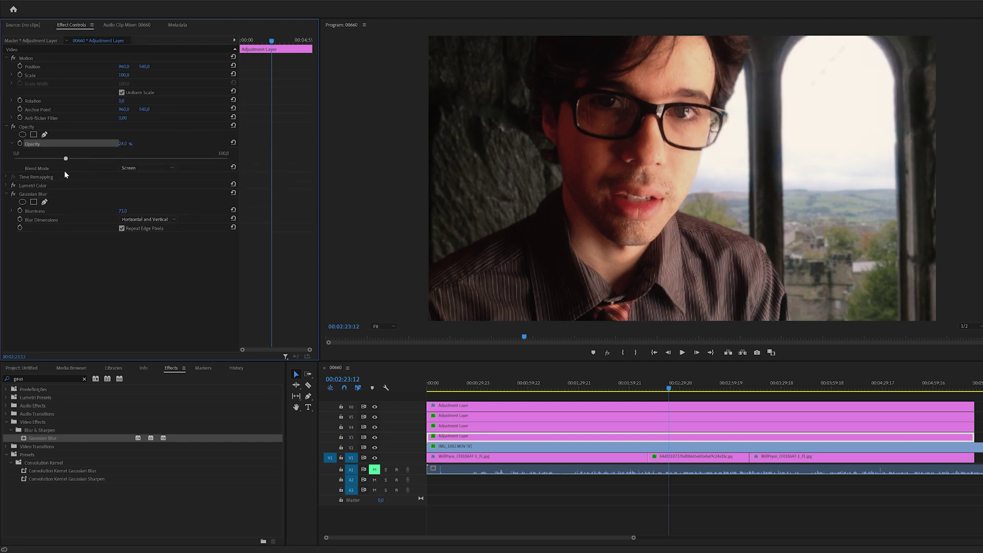
- Set the glow layer's opacity to 20%
{"action": "left_click", "coordinate": [123, 144]}
{"action": "type", "text": "20"}
{"action": "key", "text": "Return"}
- Add a video track, copy the adjustment layer onto V4, and set its blurriness to 290
{"action": "right_click", "coordinate": [415, 441]}
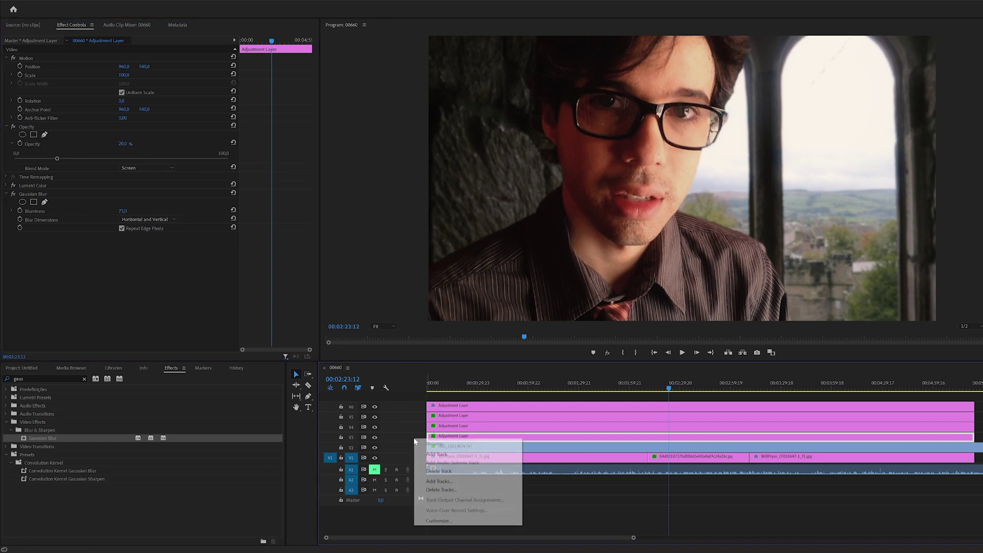
{"action": "left_click", "coordinate": [440, 454]}
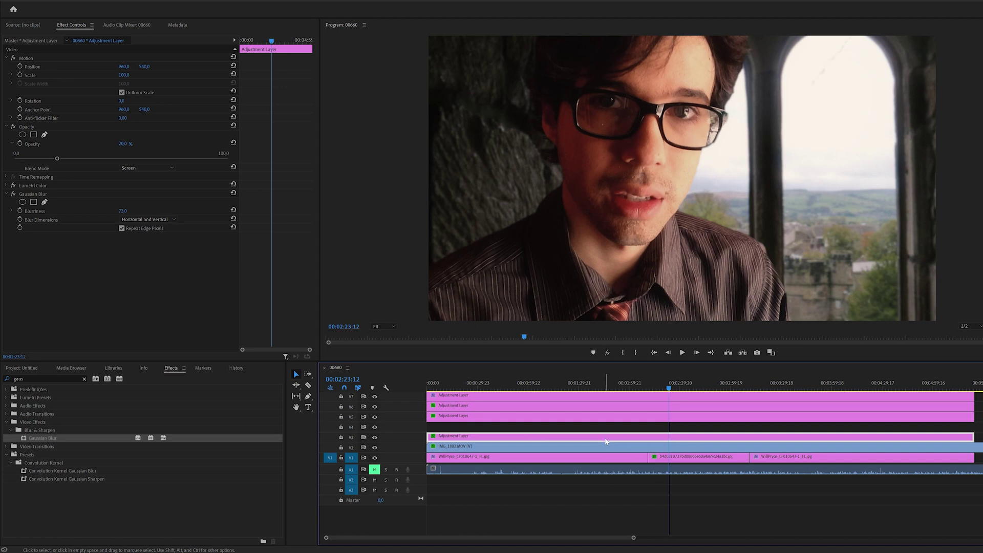
{"action": "left_click_drag", "start_coordinate": [603, 433], "coordinate": [604, 429]}
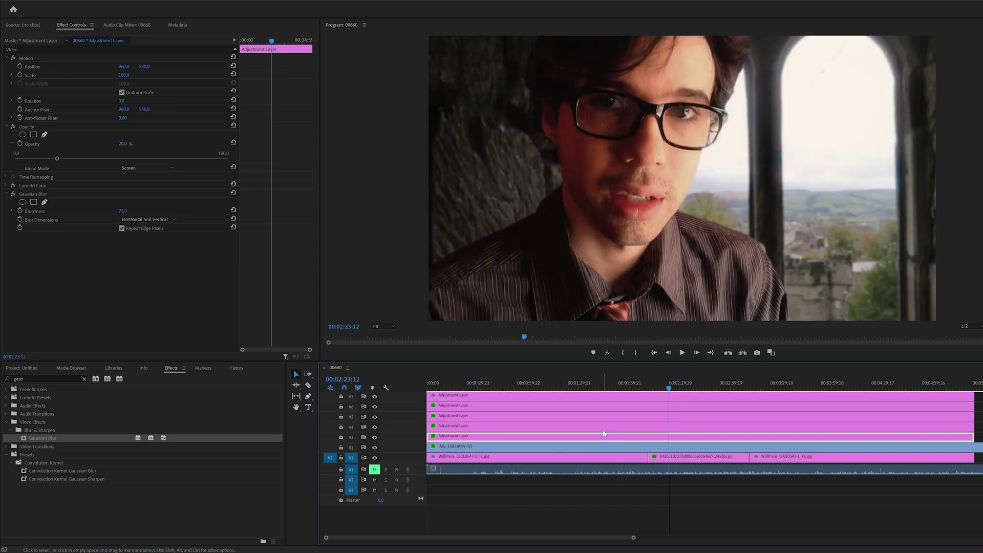
{"action": "left_click", "coordinate": [675, 429]}
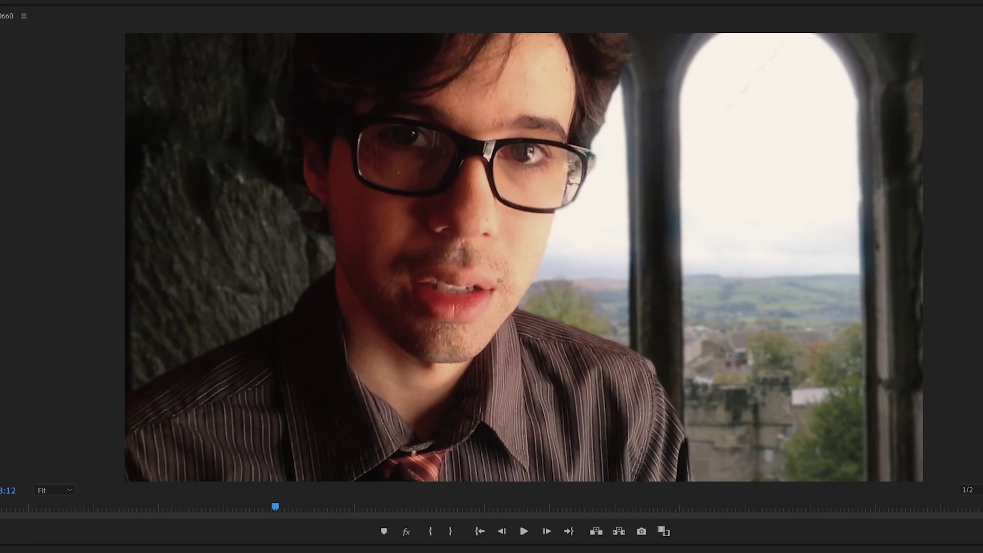
{"action": "mouse_move", "coordinate": [123, 214]}
{"action": "left_mouse_down"}
{"action": "mouse_move", "coordinate": [148, 214]}
{"action": "mouse_move", "coordinate": [138, 214]}
{"action": "left_mouse_up"}
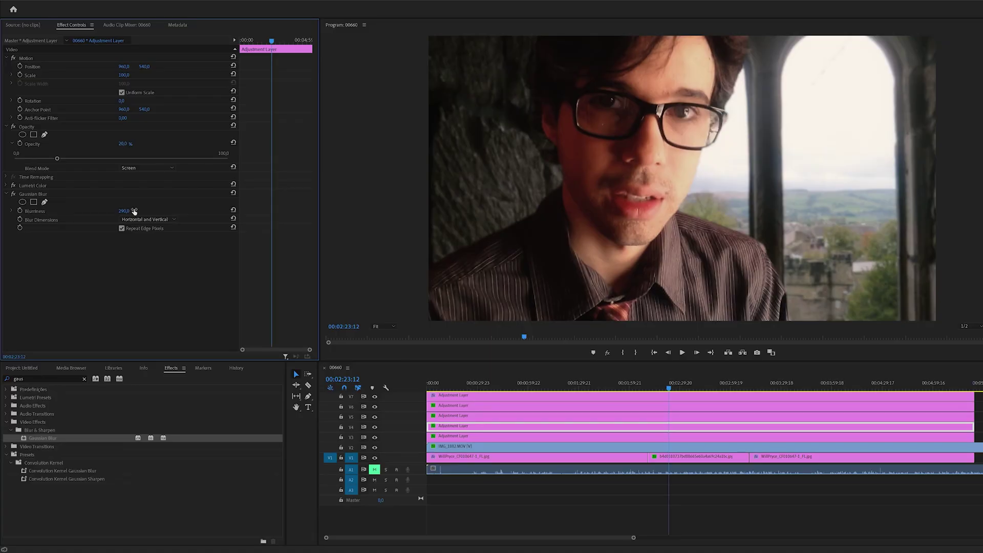
{"action": "left_click", "coordinate": [434, 438]}
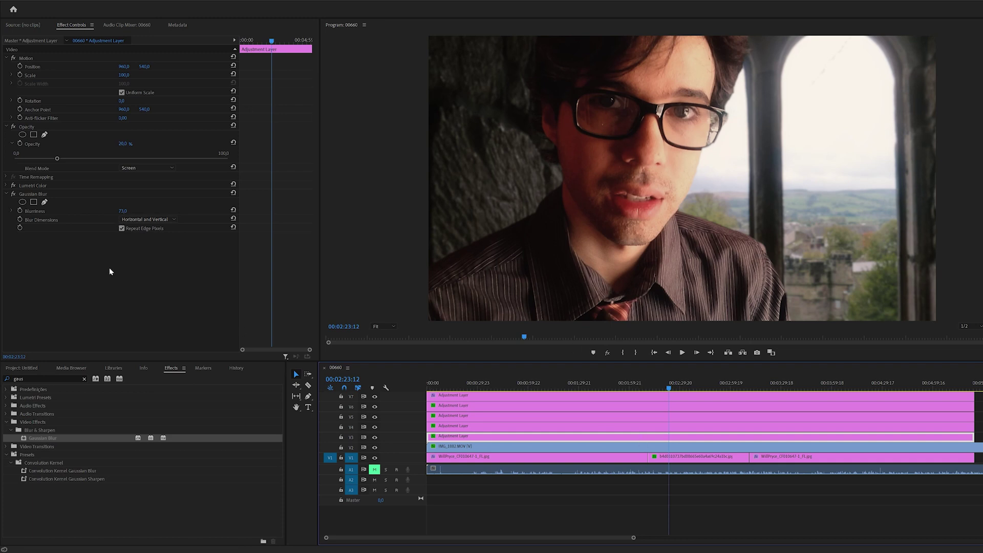
- Replace the V4 copy with a fresh copy of V3 and set V3's blurriness to 50
{"action": "left_click", "coordinate": [124, 209]}
{"action": "mouse_move", "coordinate": [124, 210]}
{"action": "left_mouse_down"}
{"action": "mouse_move", "coordinate": [105, 210]}
{"action": "mouse_move", "coordinate": [126, 210]}
{"action": "left_mouse_up"}
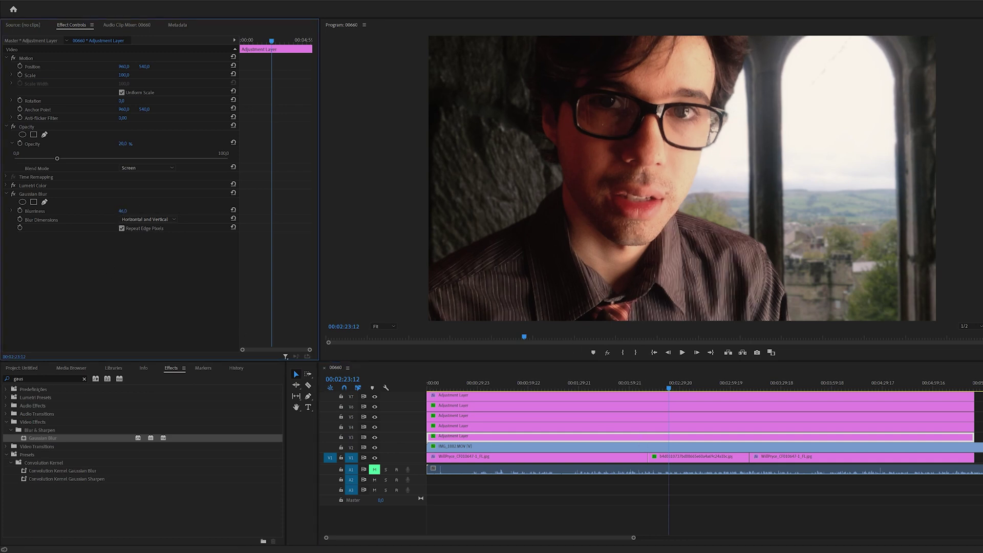
{"action": "right_click", "coordinate": [414, 441]}
{"action": "left_click", "coordinate": [435, 470]}
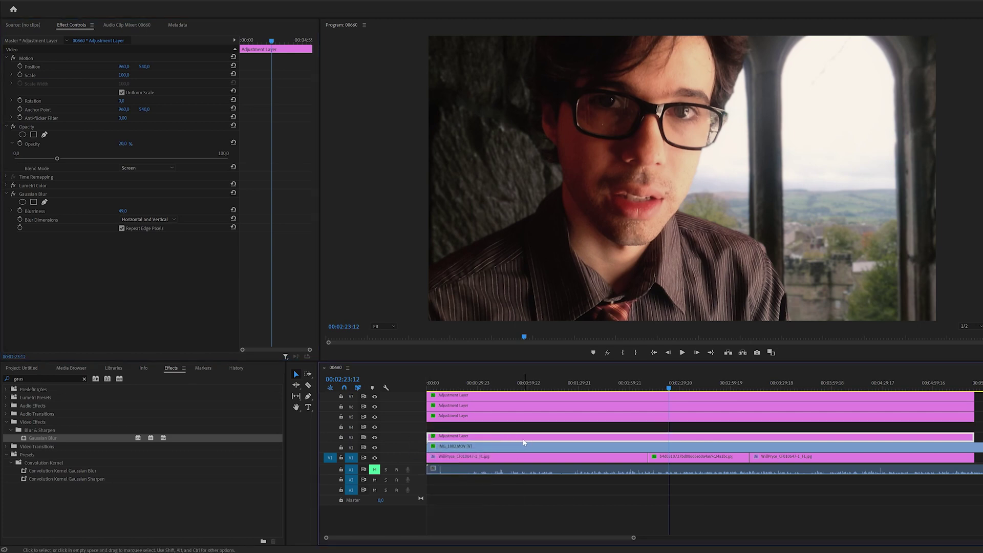
{"action": "left_click_drag", "start_coordinate": [521, 439], "coordinate": [524, 433]}
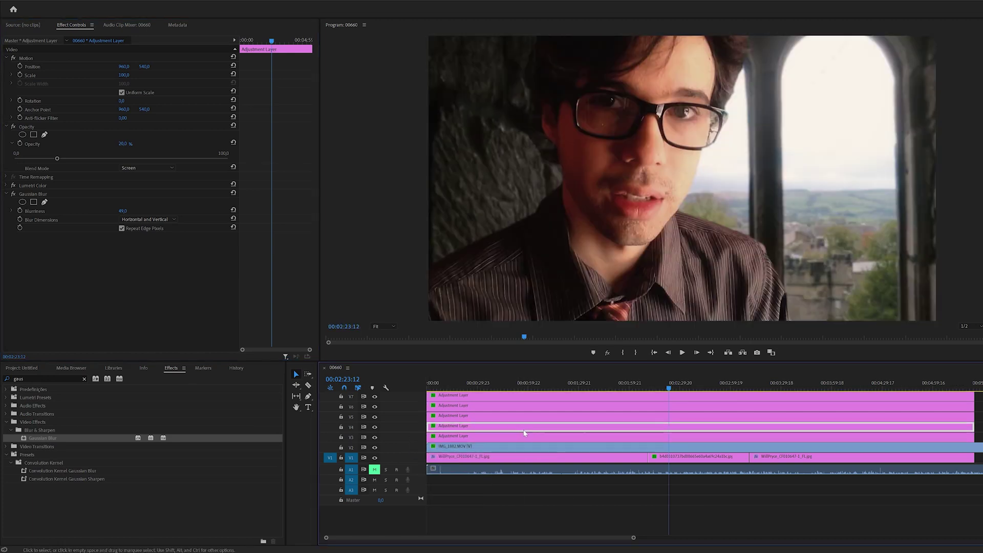
{"action": "left_click", "coordinate": [526, 439]}
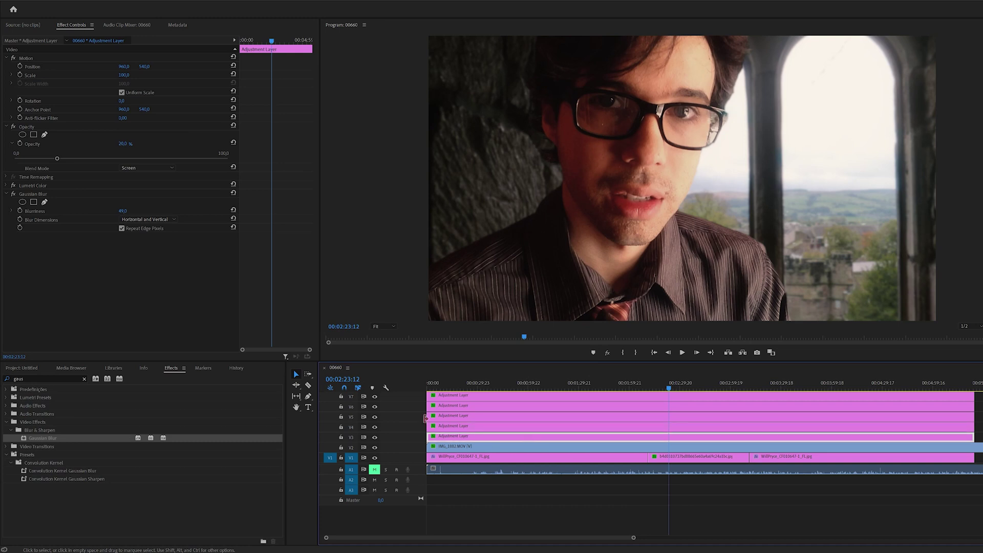
{"action": "left_click", "coordinate": [122, 211]}
{"action": "type", "text": "50"}
{"action": "key", "text": "Return"}
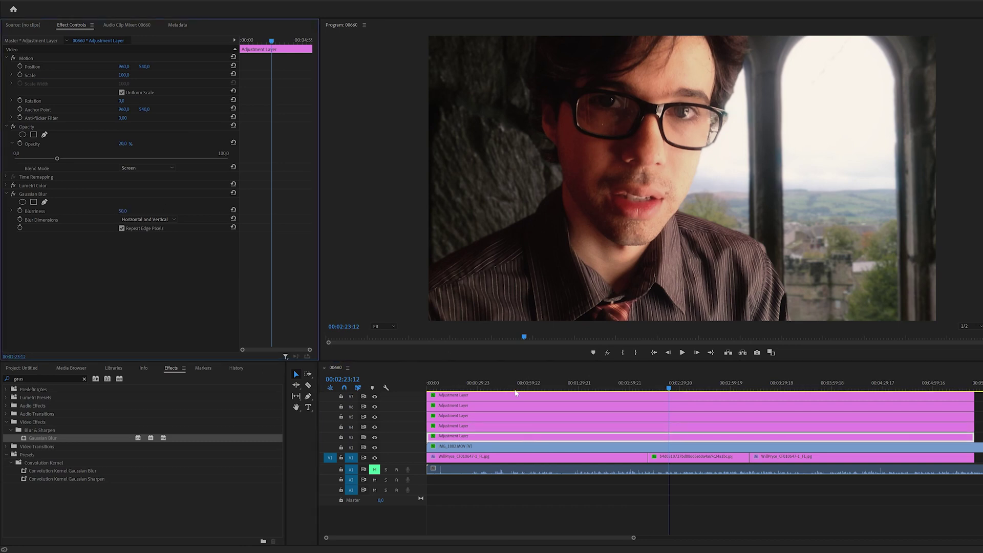
- Set the V4 adjustment layer's blurriness to 70
{"action": "left_click", "coordinate": [510, 425]}
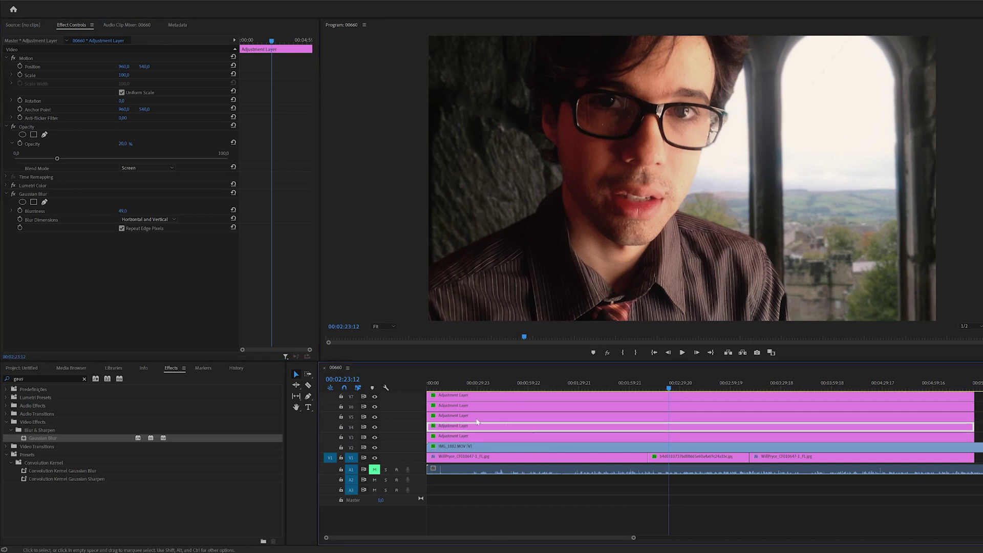
{"action": "left_click", "coordinate": [123, 211]}
{"action": "type", "text": "80"}
{"action": "key", "text": "Return"}
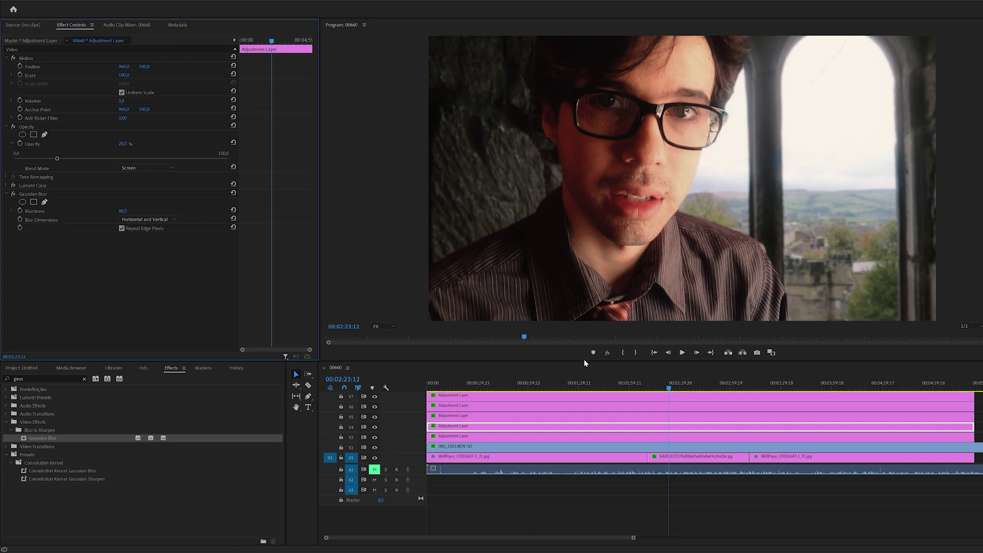
{"action": "left_click", "coordinate": [123, 210]}
{"action": "type", "text": "70"}
{"action": "key", "text": "Return"}
- Replace the V6 layer with a copy of V5 and raise its blurriness to 564
{"action": "left_click", "coordinate": [546, 416]}
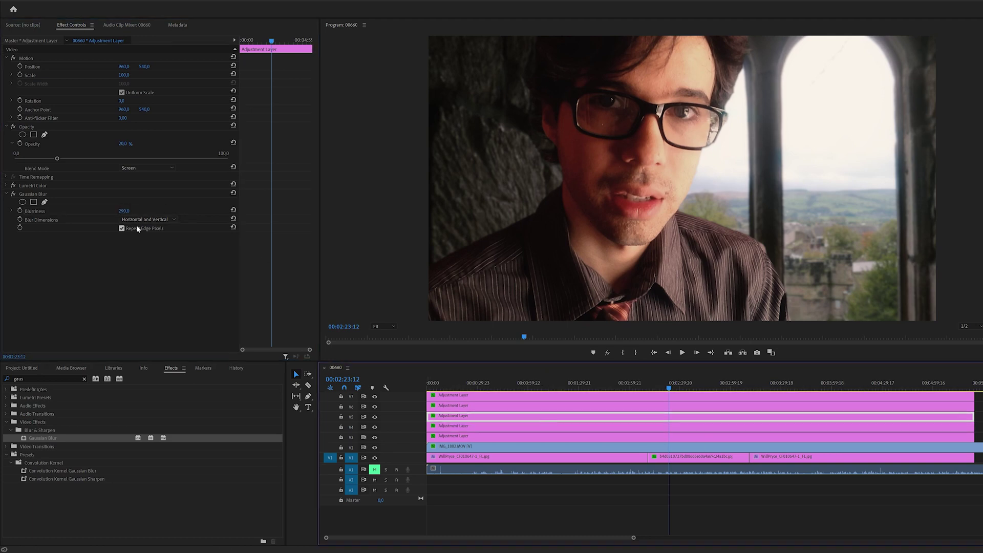
{"action": "left_click", "coordinate": [124, 211]}
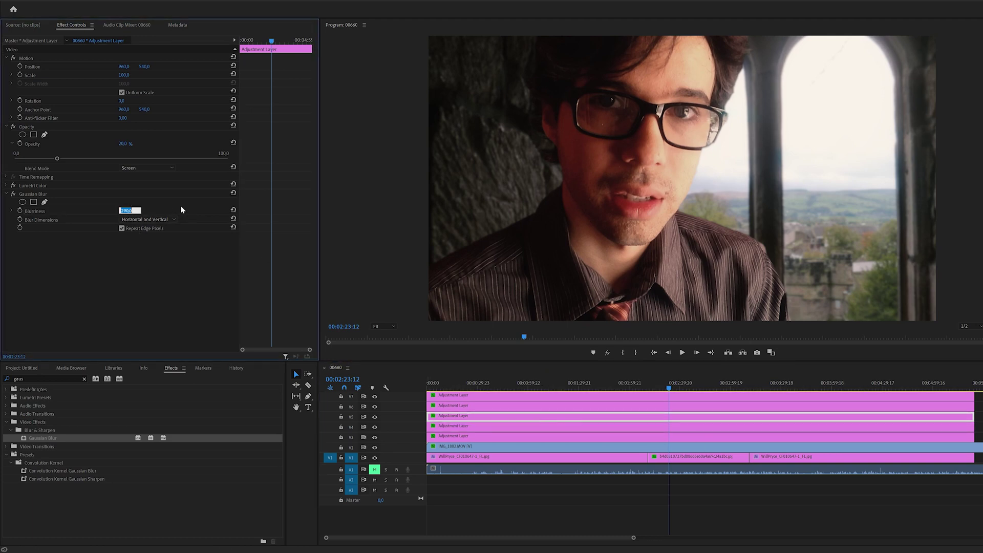
{"action": "right_click", "coordinate": [406, 419]}
{"action": "left_click", "coordinate": [418, 434]}
{"action": "left_click_drag", "start_coordinate": [475, 418], "coordinate": [476, 406]}
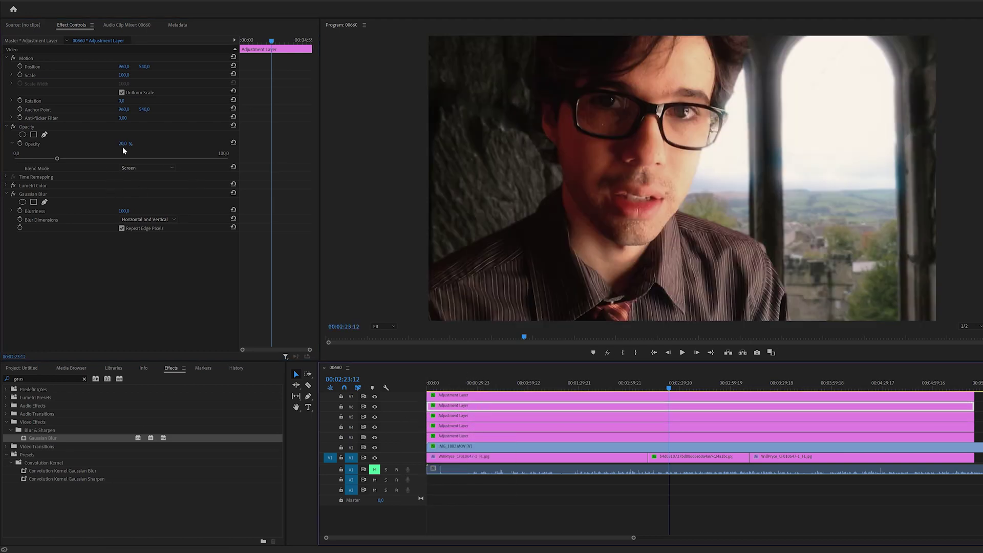
{"action": "left_click_drag", "start_coordinate": [123, 214], "coordinate": [157, 214]}
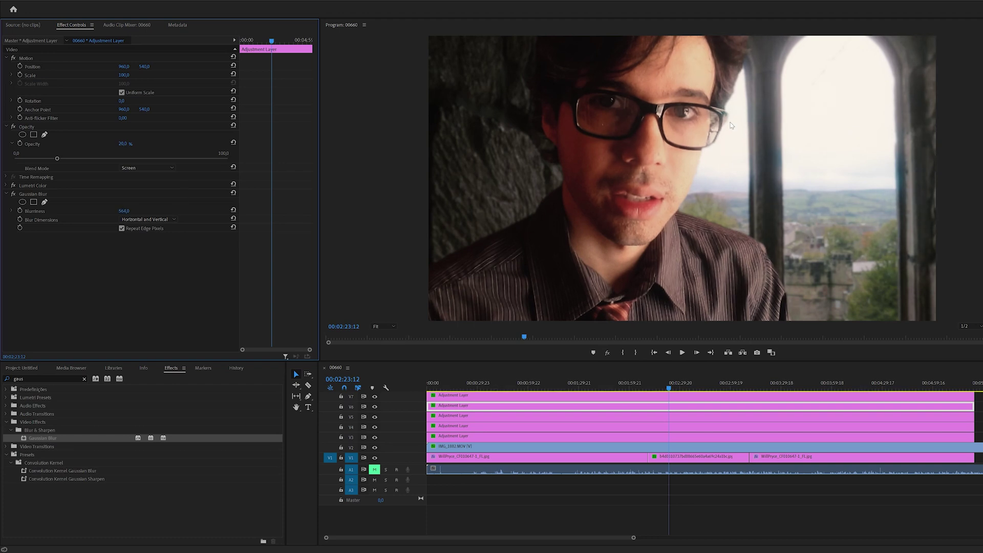
{"action": "left_click", "coordinate": [374, 437]}
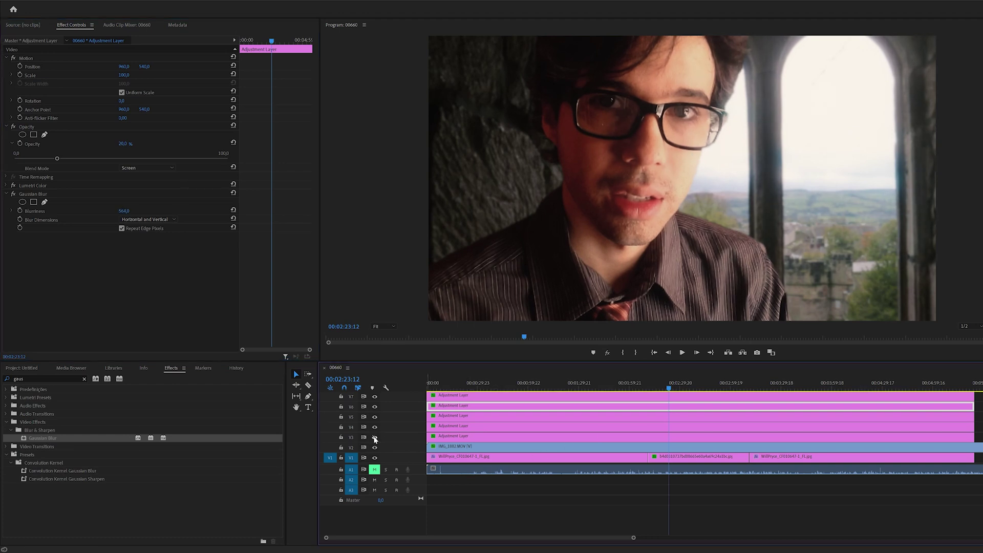
{"action": "left_click_drag", "start_coordinate": [374, 426], "coordinate": [375, 406]}
{"action": "key", "text": "space"}
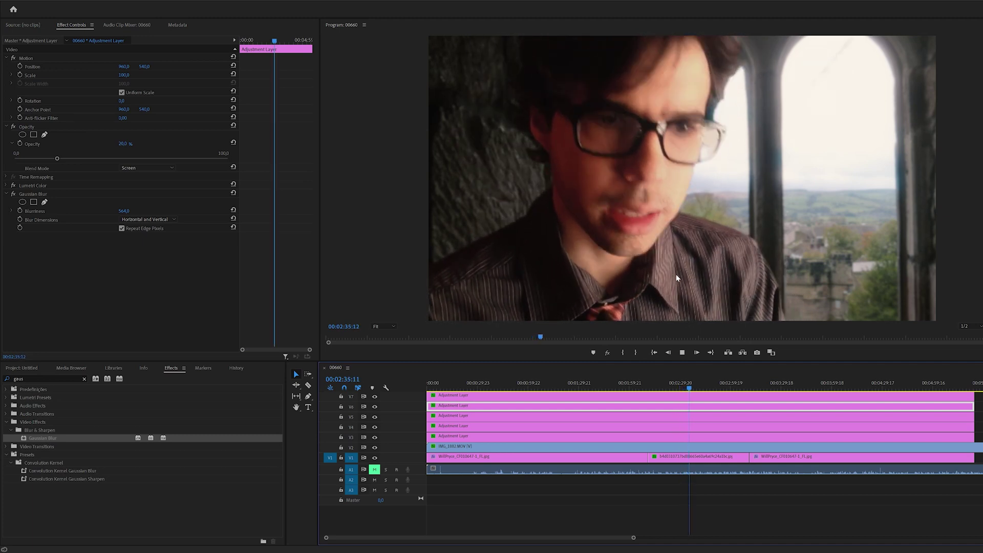
{"action": "key", "text": "space"}
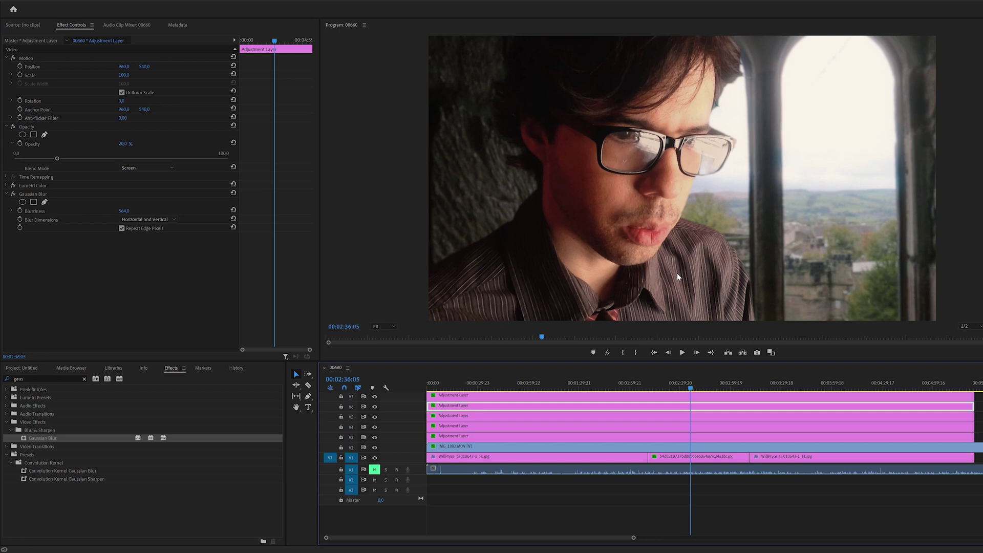
{"action": "left_click", "coordinate": [773, 487]}
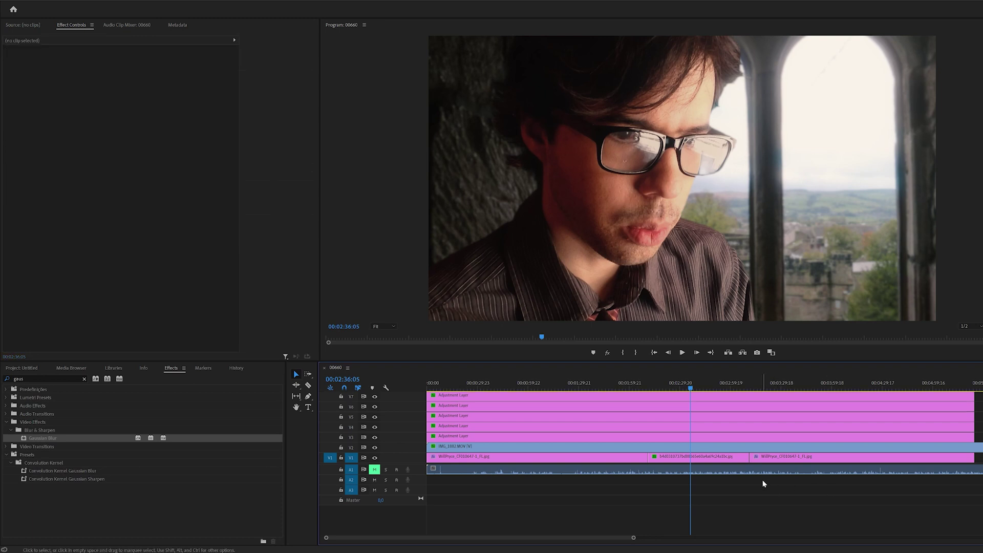